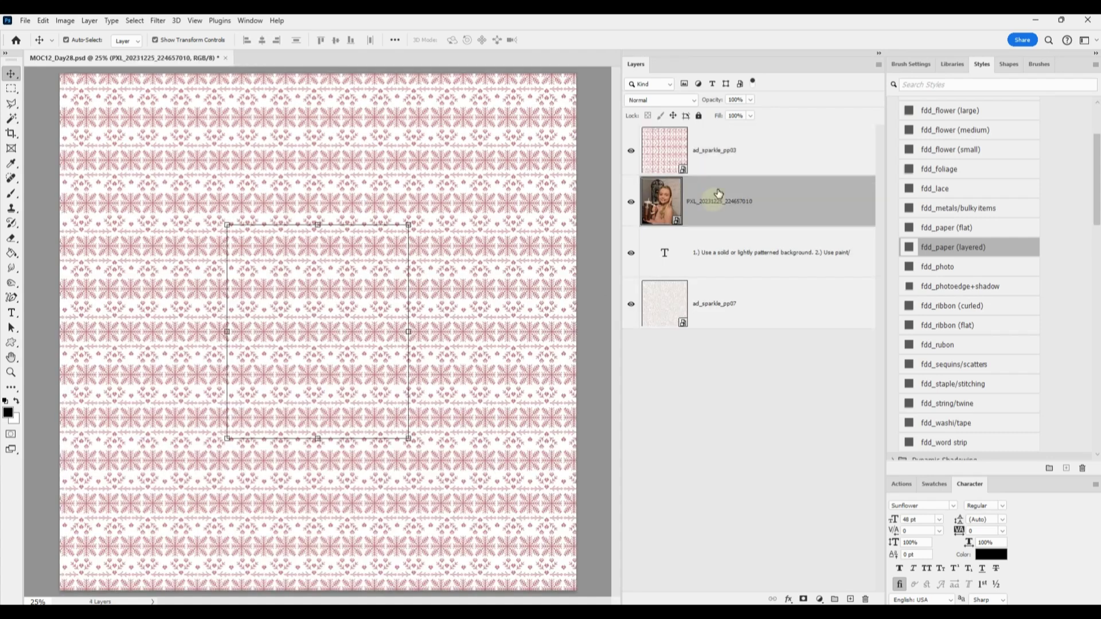
- Bring the instruction text layer to the top of the layer stack and hide it
left_click(738, 248)
key("ctrl+shift+bracketright")
left_click(710, 216)
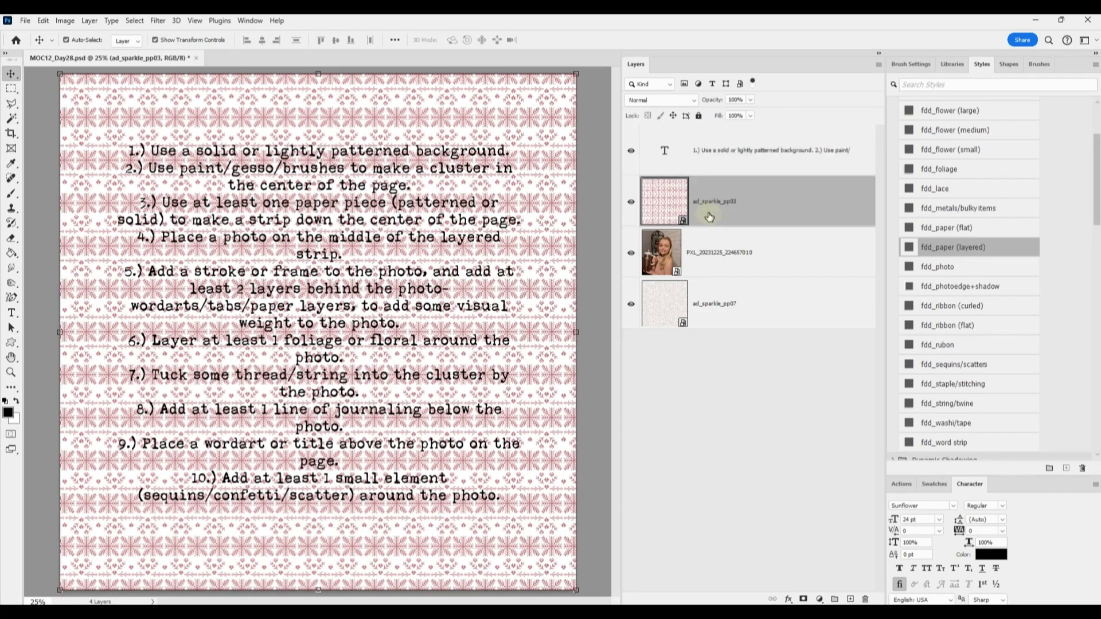
left_click(707, 257)
left_click(631, 150)
left_click(268, 79)
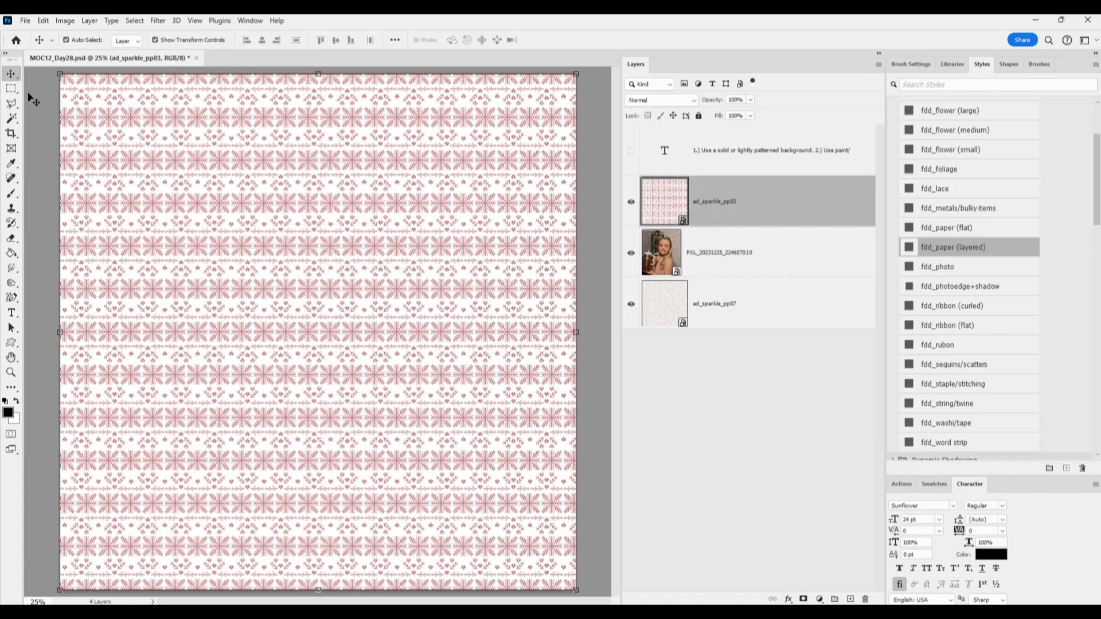
- Copy a narrow full-height vertical strip of the ad_sparkle_pp03 paper to a new layer
key("m")
left_click_drag(241, 69, 285, 592)
key("ctrl+j")
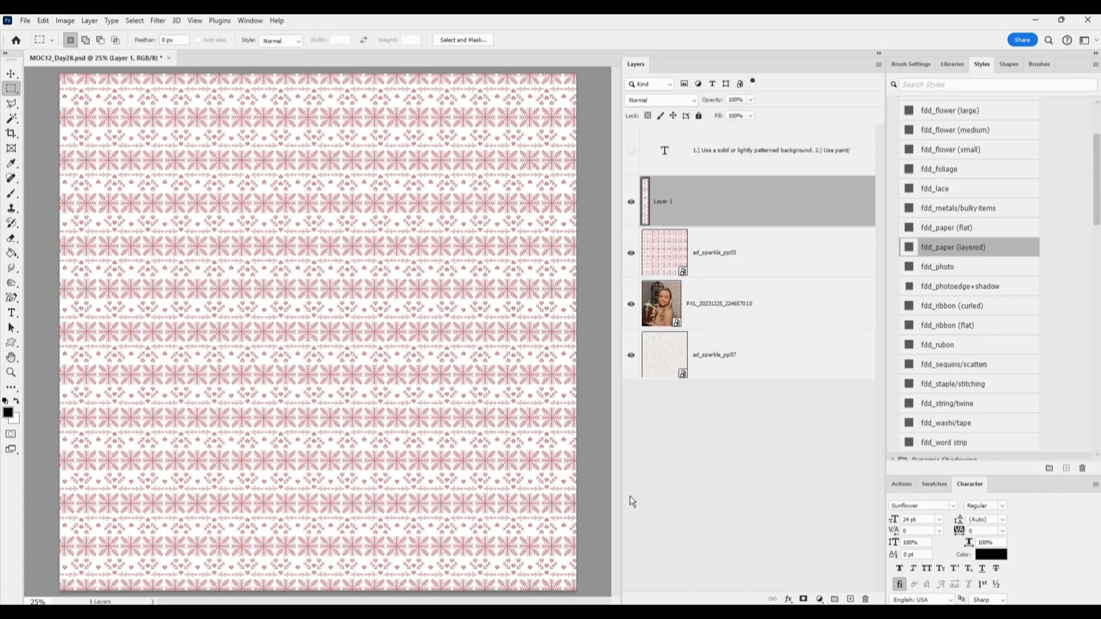
- Hide the full ad_sparkle_pp03 paper and apply the fdd_paper (layered) style to the copied strip
left_click(631, 253)
left_click(973, 246)
left_click(631, 151)
- Align the paper strip and the photo to each other on their horizontal and vertical centers
key("v")
left_click(746, 312, "ctrl")
left_click(262, 40)
left_click(336, 40)
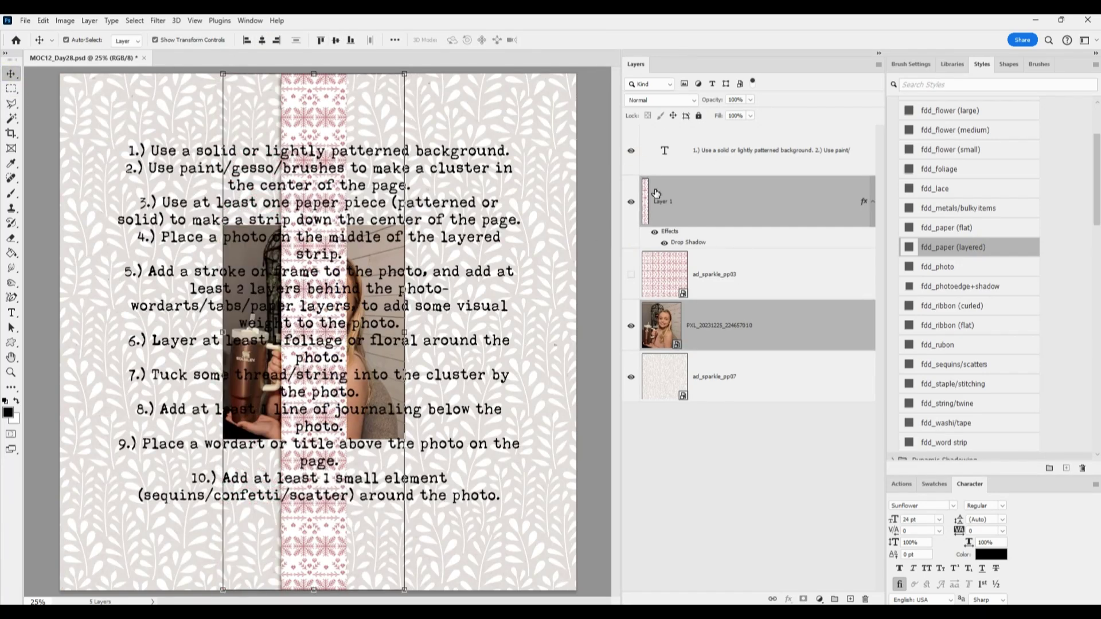
- Move the photo layer above the paper strip and apply the fdd_photoedge+shadow style to it
left_click(655, 187)
left_click_drag(656, 193, 711, 349)
left_click_drag(714, 204, 714, 350)
left_click(723, 214)
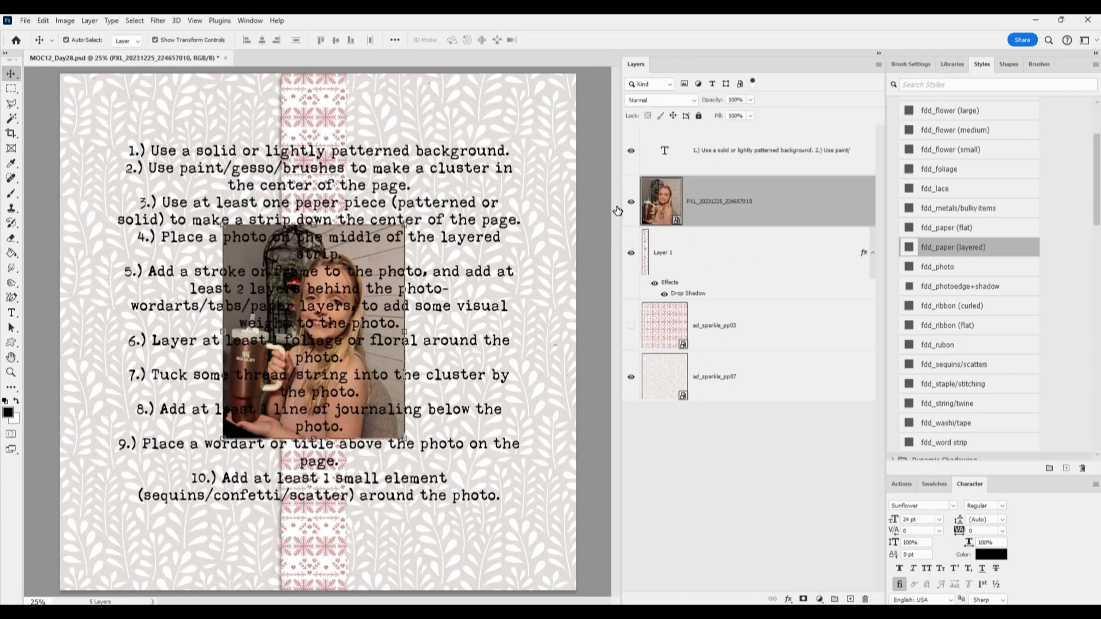
left_click(940, 286)
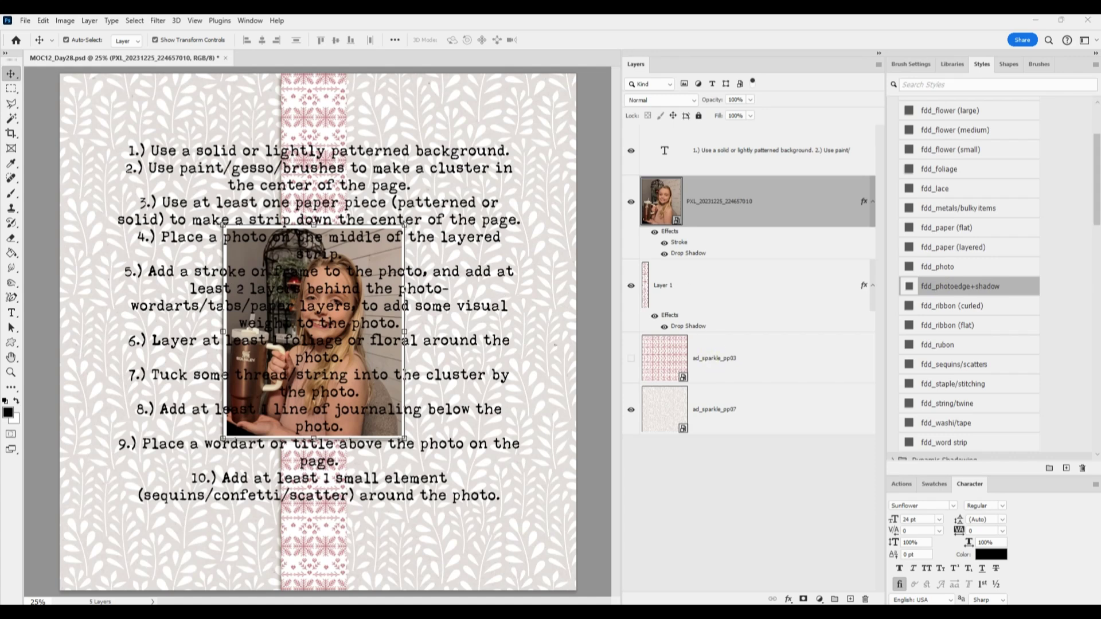
- Place the ad_sparkle_pp01 paper beneath the photo and copy a rectangle slightly larger than the photo to a new layer
key("Return")
left_click_drag(714, 201, 714, 310)
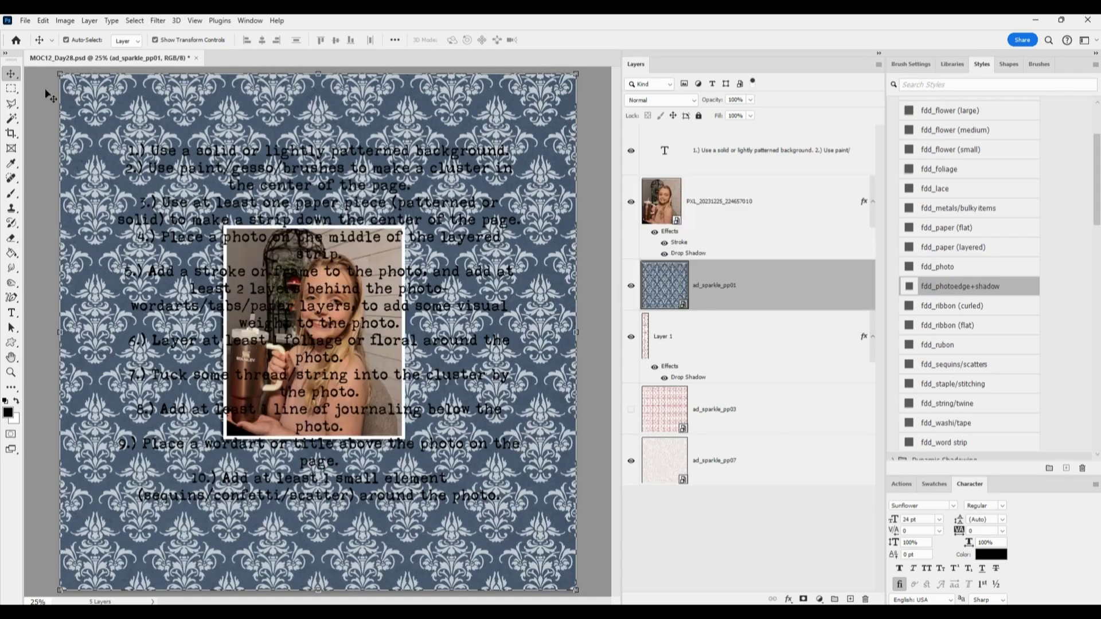
left_click(11, 88)
left_click_drag(218, 218, 412, 453)
key("ctrl+j")
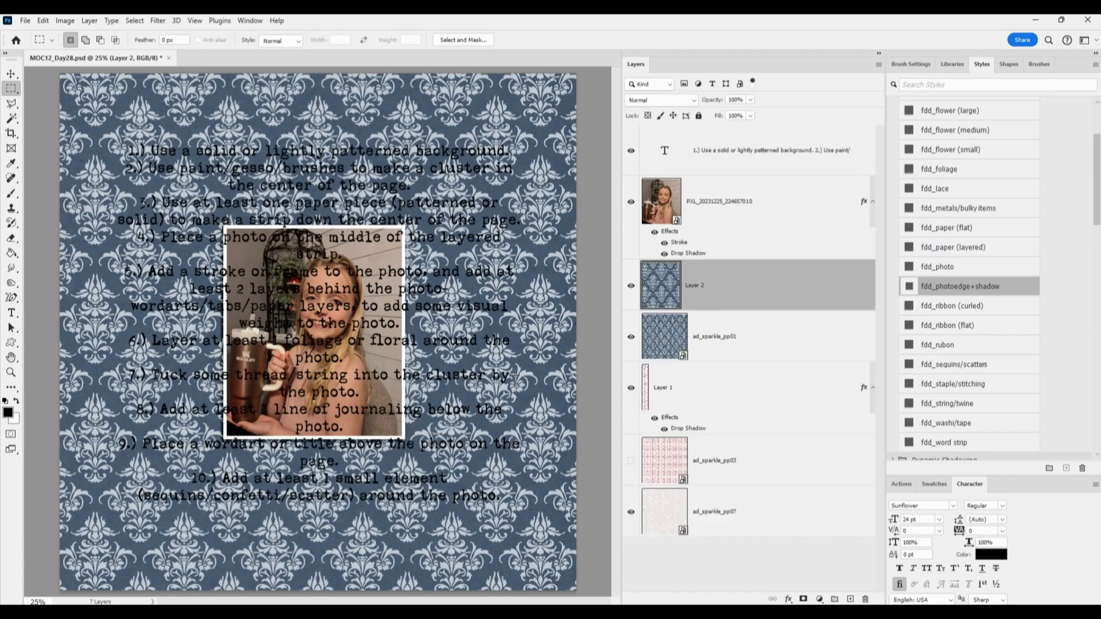
- Hide the full ad_sparkle_pp01 paper and apply the fdd_paper (layered) style to the cut photo mat
left_click(631, 341)
left_click(972, 252)
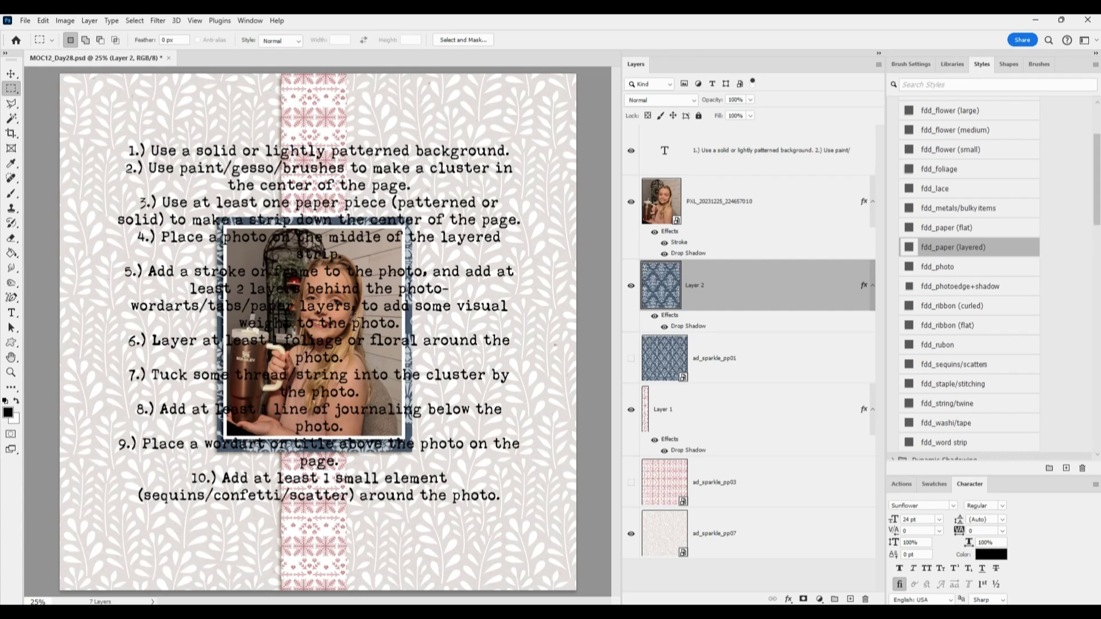
key("v")
- Place the two rjefferies-inglewood-mma-paint images and send them to the bottom of the layer stack
left_click(391, 155)
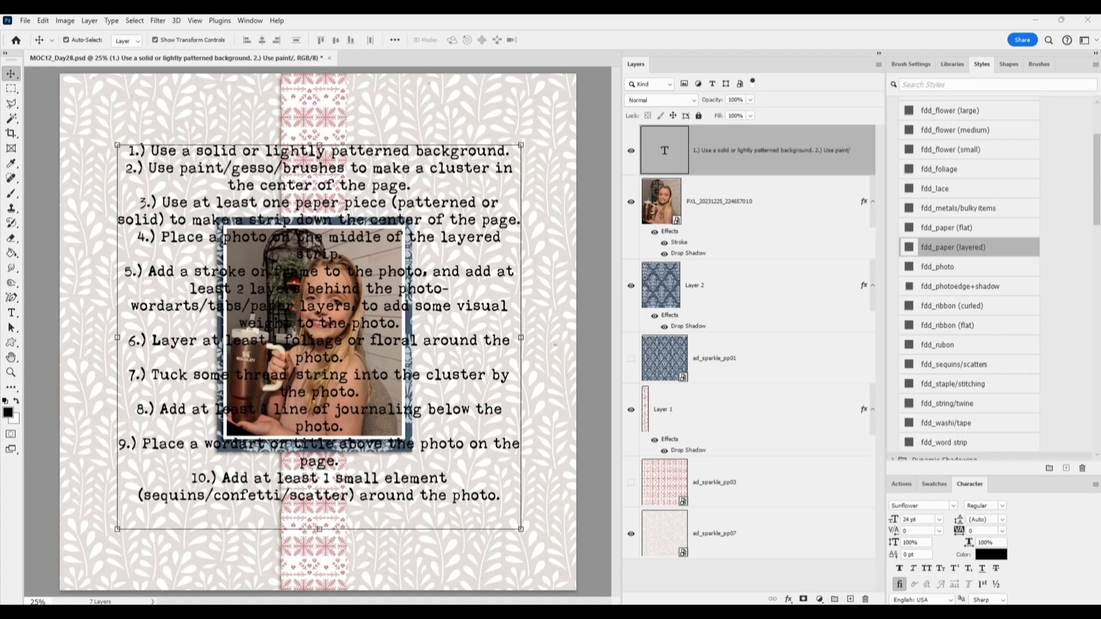
key("Return")
key("Return")
left_click(550, 229)
left_click(786, 139)
scroll(786, 140, "up", 2)
left_click(786, 150, "shift")
key("ctrl+shift+[")
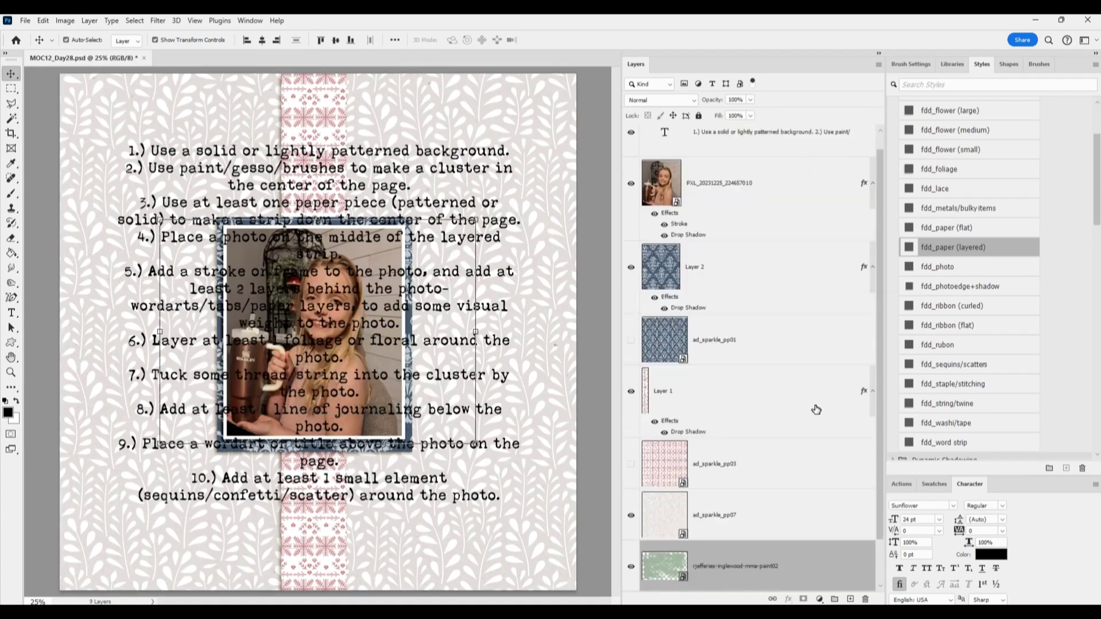
- Arrange the paint layers directly above the ad_sparkle_pp07 background and move the paint up behind the photo's upper part
scroll(816, 409, "down", 2)
left_click(733, 532)
left_click_drag(412, 321, 413, 250)
left_click(731, 565, "shift")
left_click_drag(724, 515, 723, 439)
left_click(722, 514)
- Undo the accidental duplication and move of the instruction text layer
left_click_drag(434, 344, 436, 226)
left_click(728, 467, "shift")
left_click(43, 20)
left_click(52, 33)
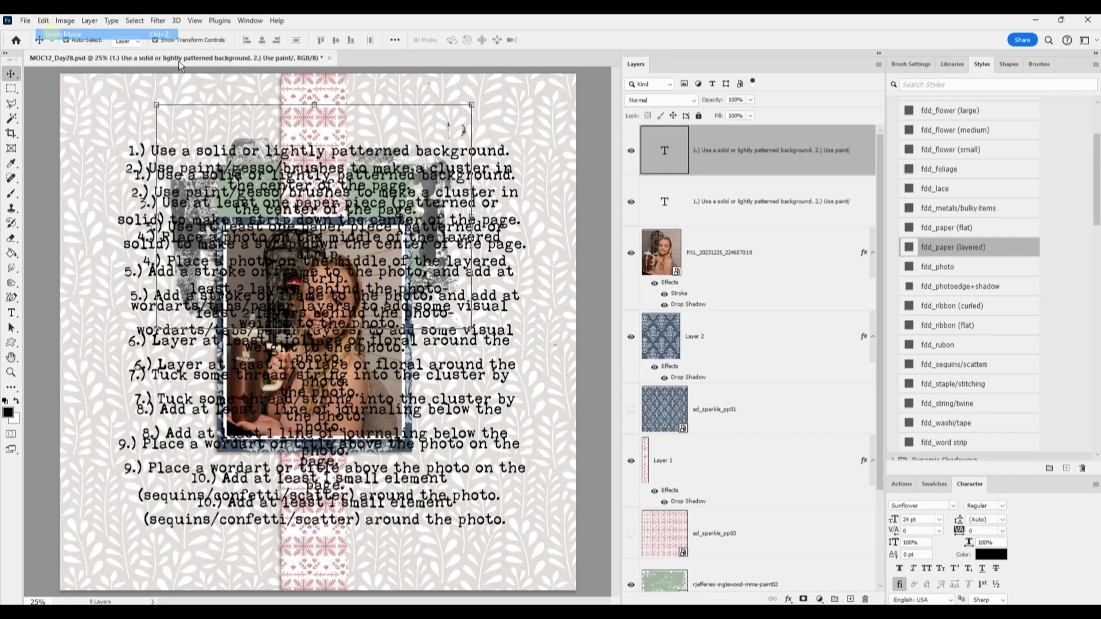
key("ctrl+shift+z")
key("ctrl+shift+z")
key("ctrl+shift+z")
key("ctrl+shift+z")
- Duplicate the gray paint layer lower behind the photo and flip the copy vertically
left_click(43, 20)
mouse_move(86, 295)
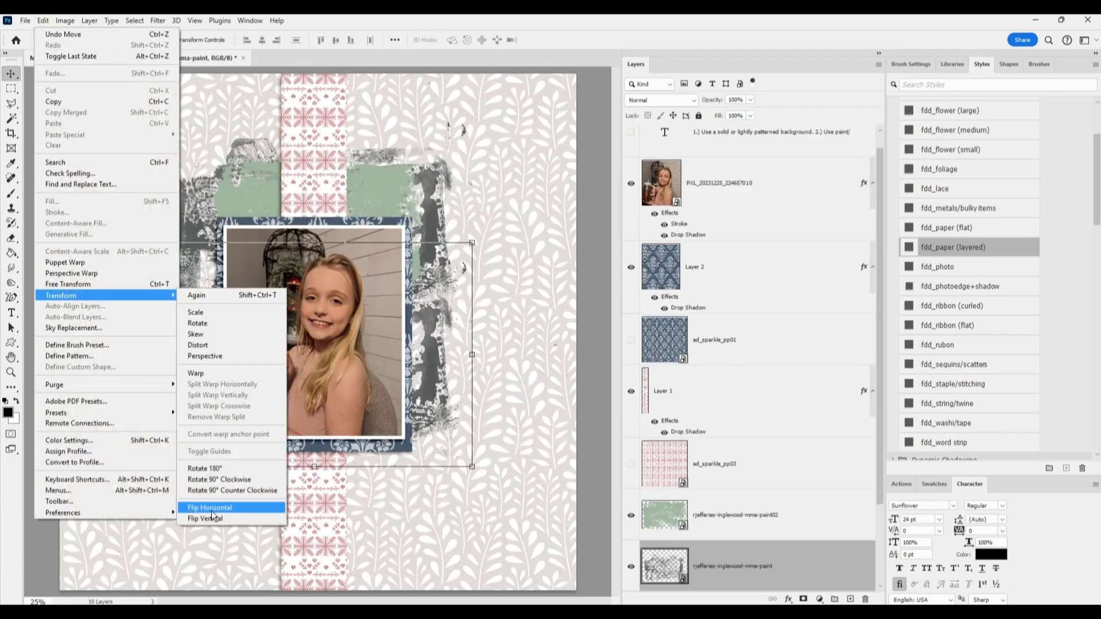
left_click(211, 512)
- Duplicate the green paint toward the photo's lower left and flip the copy vertically
mouse_move(430, 183)
left_mouse_down()
mouse_move(374, 190)
mouse_move(362, 307)
left_mouse_up()
left_click(725, 473)
left_click(43, 21)
mouse_move(75, 296)
left_click(212, 523)
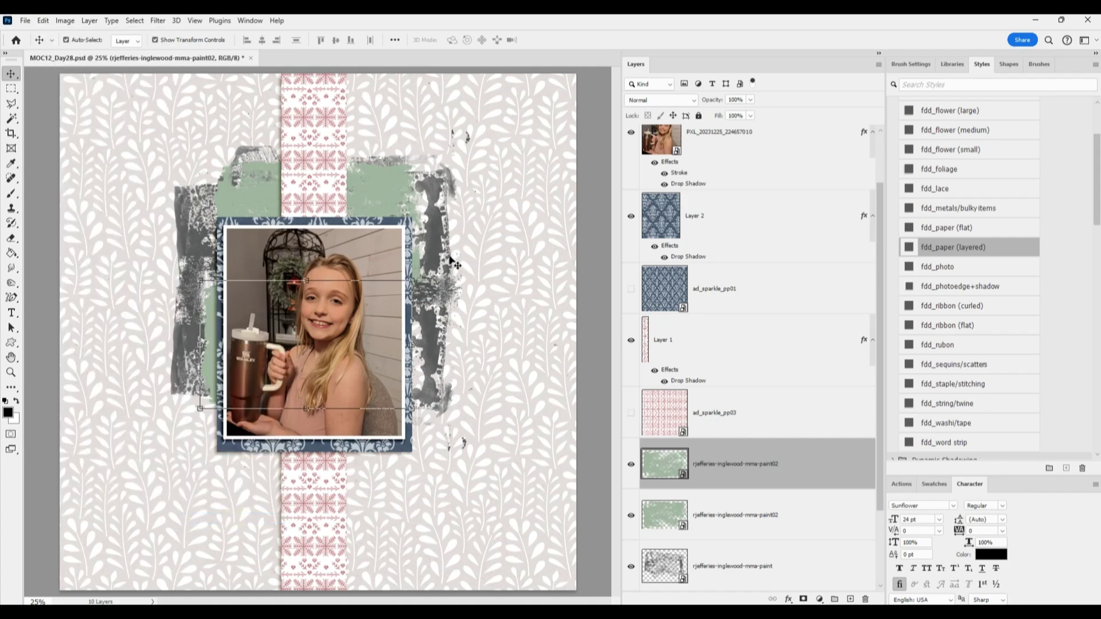
- Clip a copy of the pink ad_sparkle_sp06 paper to each of the two green paint layers
left_click(728, 516)
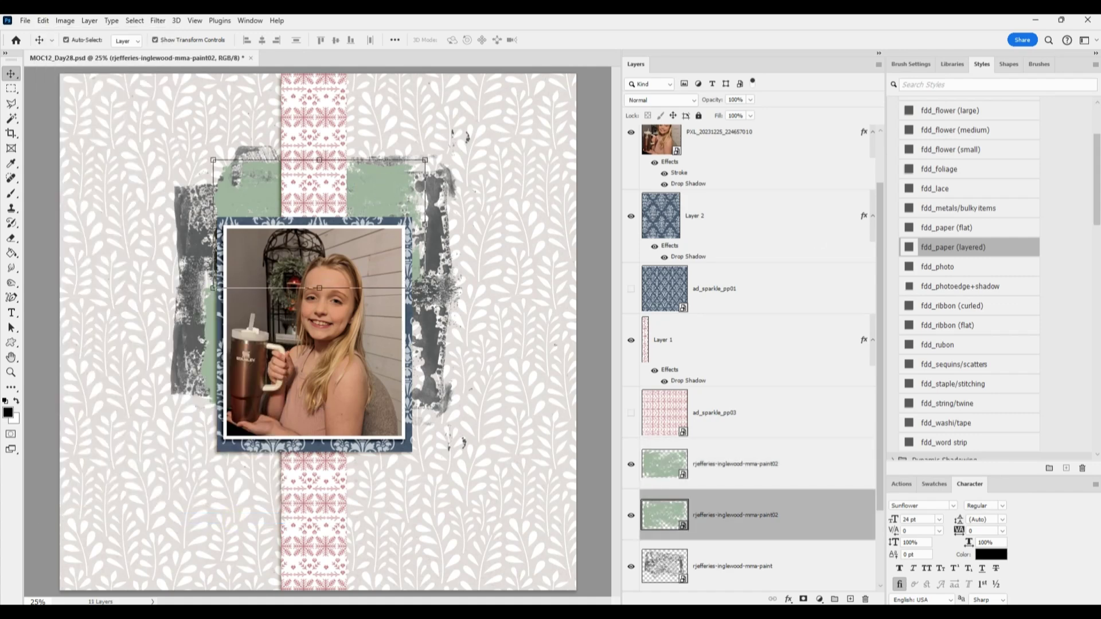
key("ctrl+alt+g")
left_click_drag(782, 509, 786, 454)
key("ctrl+alt+g")
- Clip a copy of the blue ad_sparkle_sp02 paper to each of the two gray paint layers
left_click(433, 188)
left_click(434, 191)
key("ctrl+v")
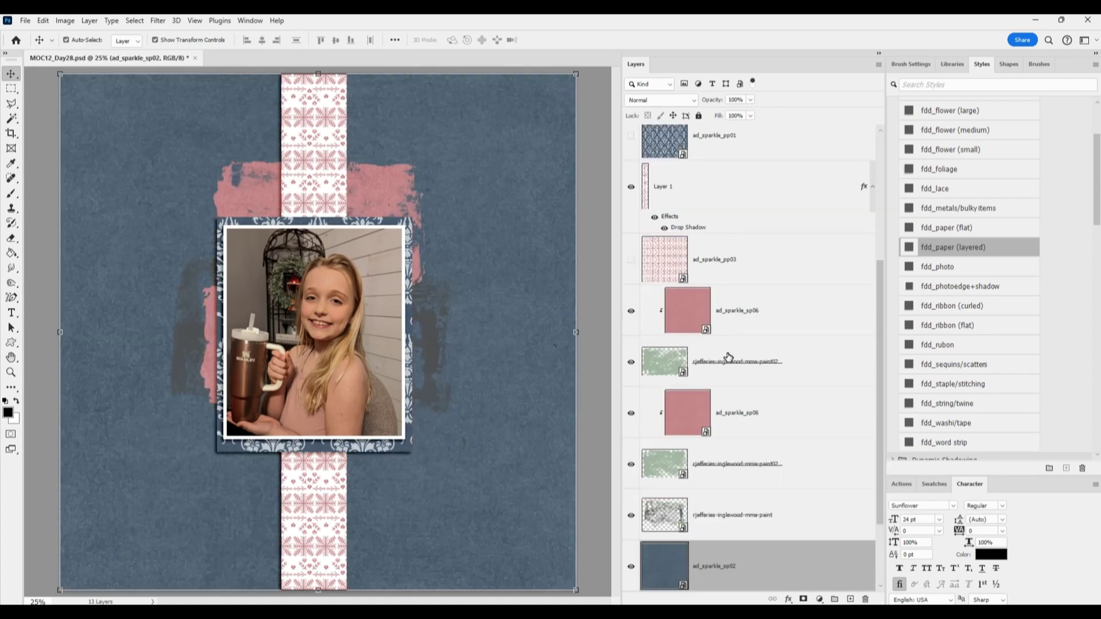
key("ctrl+alt+g")
left_click(742, 507)
key("ctrl+w")
key("ctrl+v")
key("ctrl+alt+g")
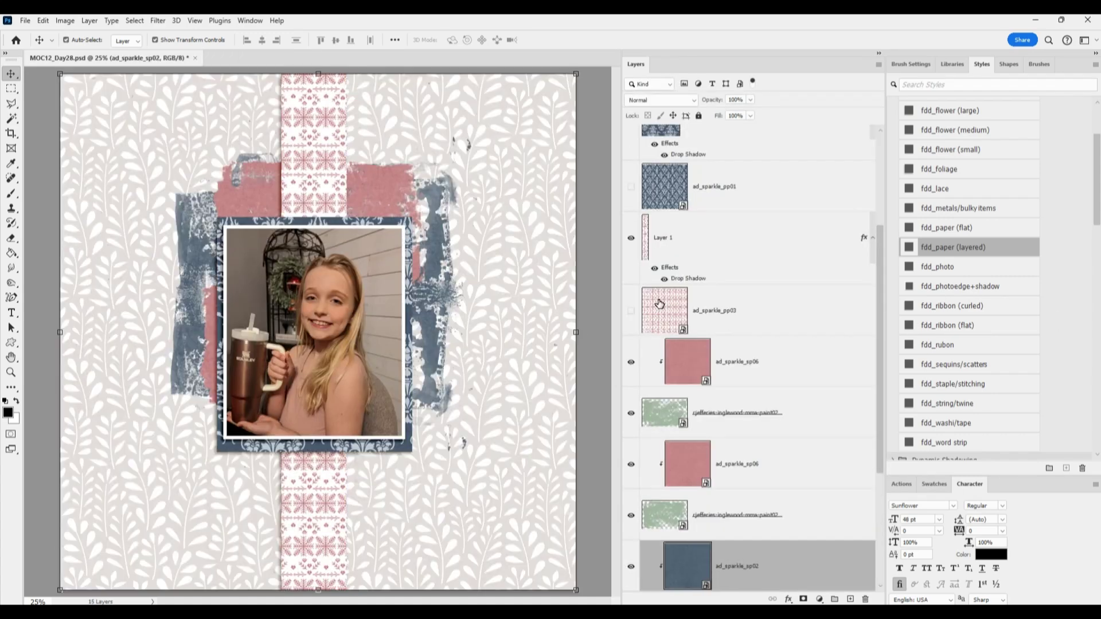
- Place the ad_sparkle_wa04-sticker word art over the photo's upper edge and apply the fdd_paper (layered) style to it
scroll(714, 183, "up", 3)
left_click(631, 150)
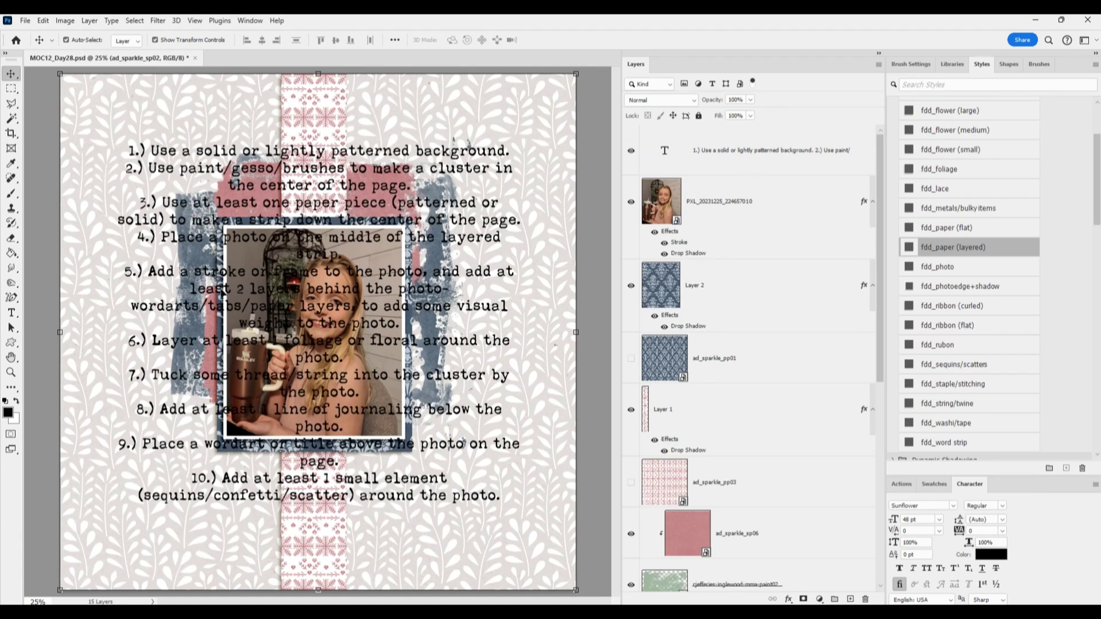
left_click(754, 211)
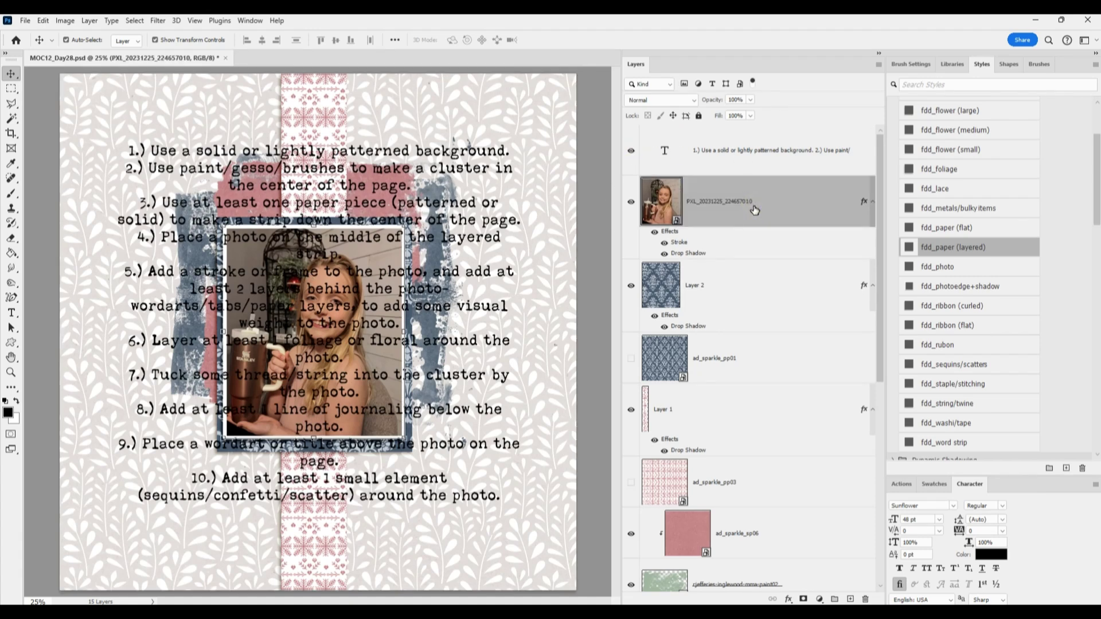
left_click(631, 151)
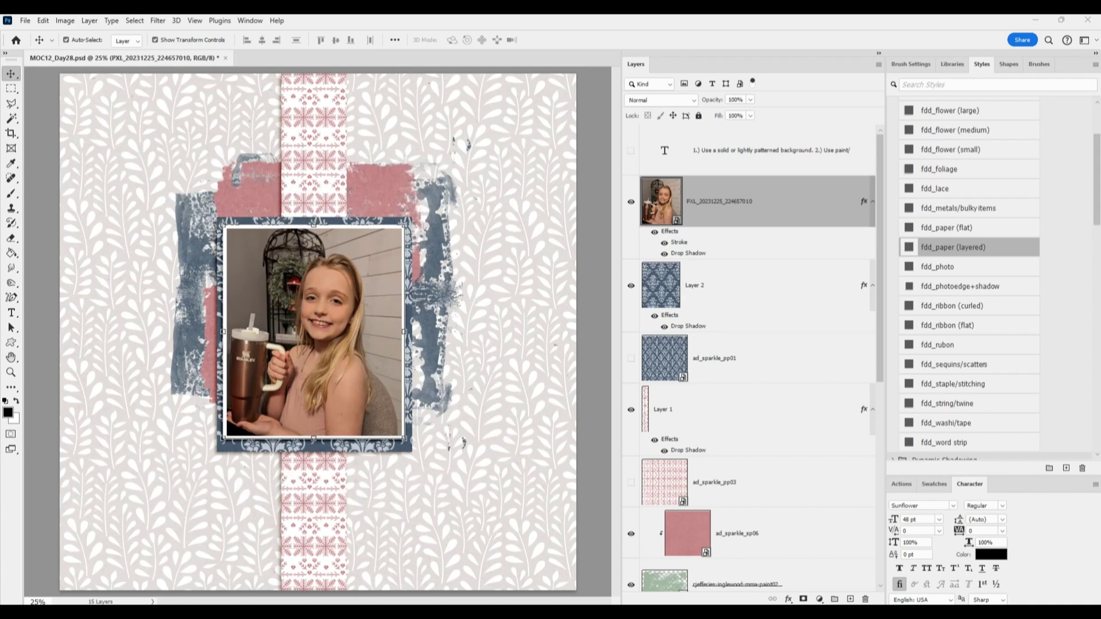
key("Return")
left_click(962, 247)
left_click_drag(371, 306, 364, 149)
- Align the photo and its blue paper mat to each other on their horizontal and vertical centers
left_click(718, 275)
left_click(717, 353, "shift")
left_click(262, 40)
left_click(336, 40)
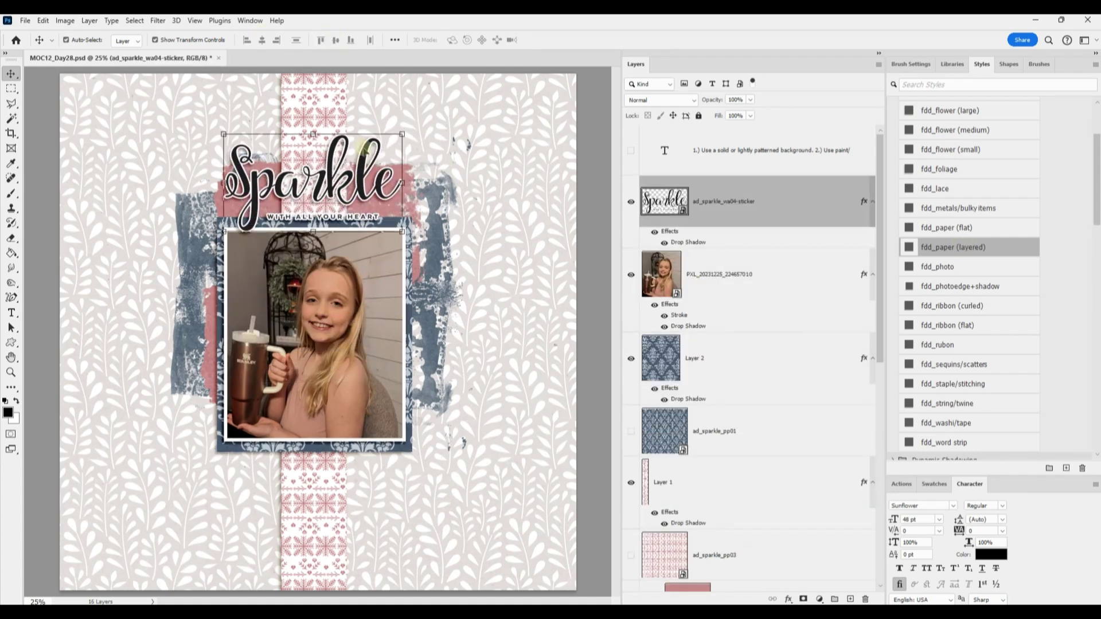
- Position the dunia_sparkle_braketstring element along the photo's right edge and apply the fdd_string/twine style
left_click(631, 150)
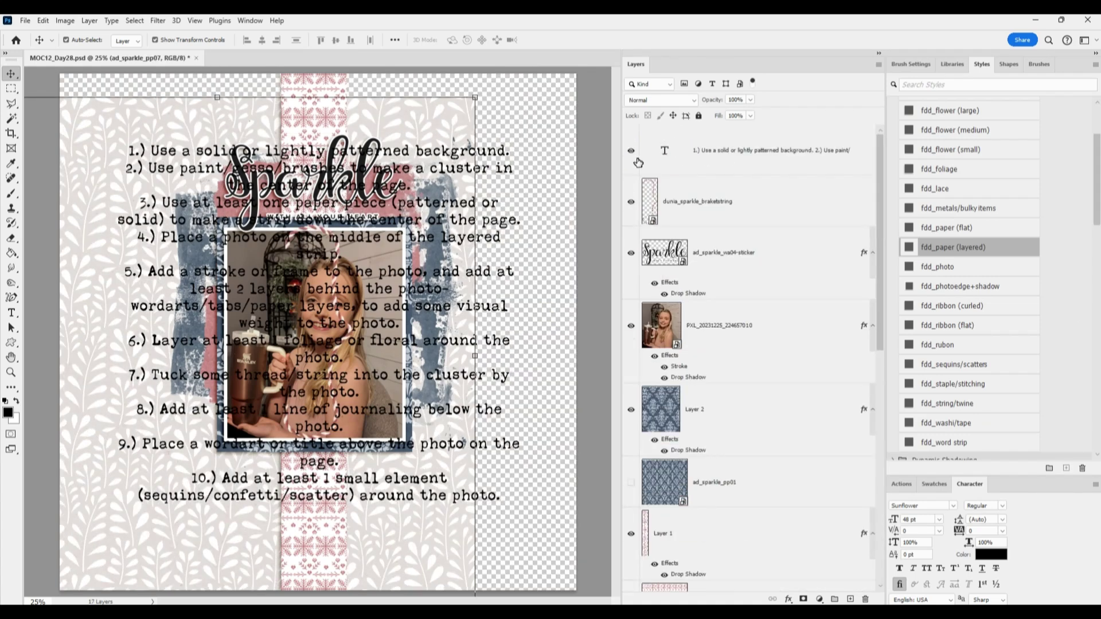
left_click(631, 150)
left_click_drag(363, 265, 427, 274)
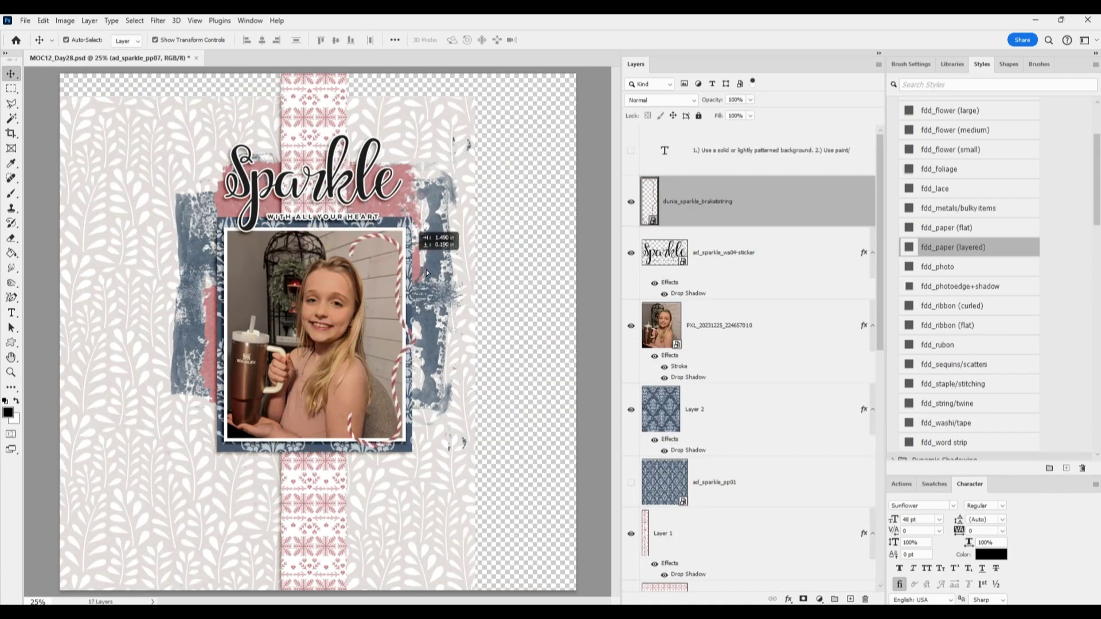
left_click(975, 403)
- Place the RE_Sparkle_StarsScatter element around the Sparkle word art with the fdd_sequins/scatters style
scroll(746, 229, "up", 1)
left_click(631, 151)
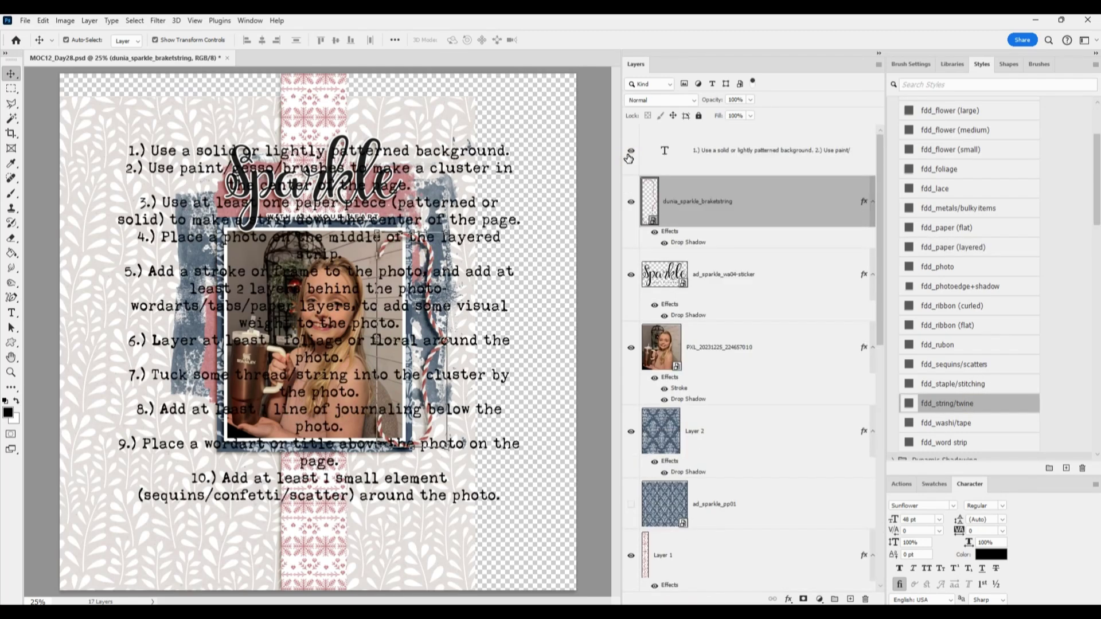
left_click(631, 151)
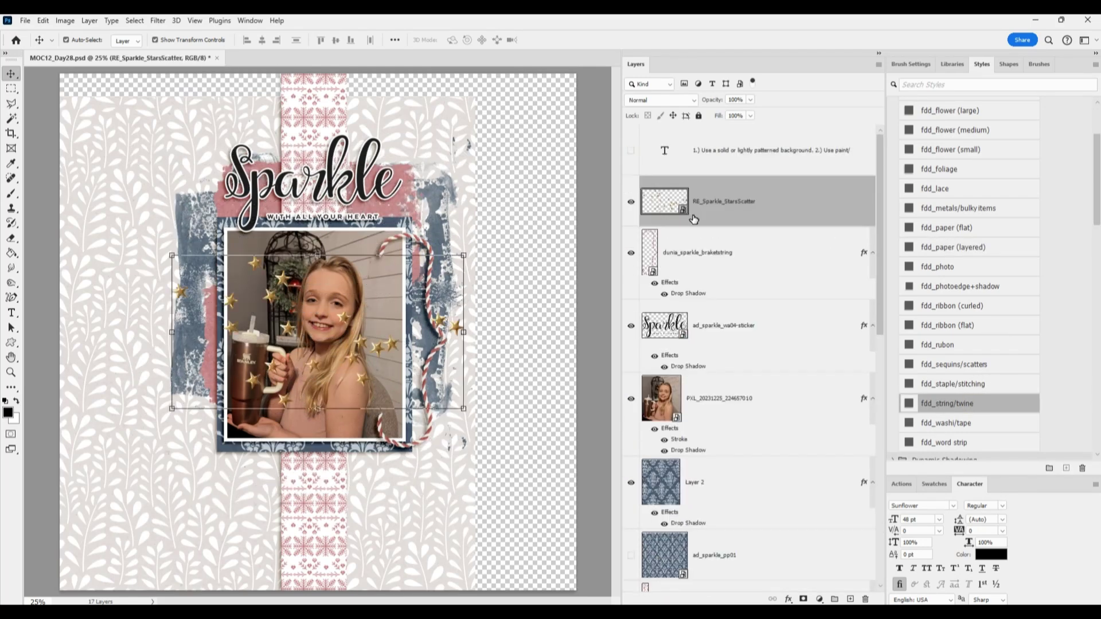
left_click(978, 365)
left_click_drag(370, 335, 379, 187)
- Shift the ad_sparkle_pp07 background back to fill the page, and move the star scatter slightly left beneath the Sparkle word art
left_click_drag(423, 137, 541, 137)
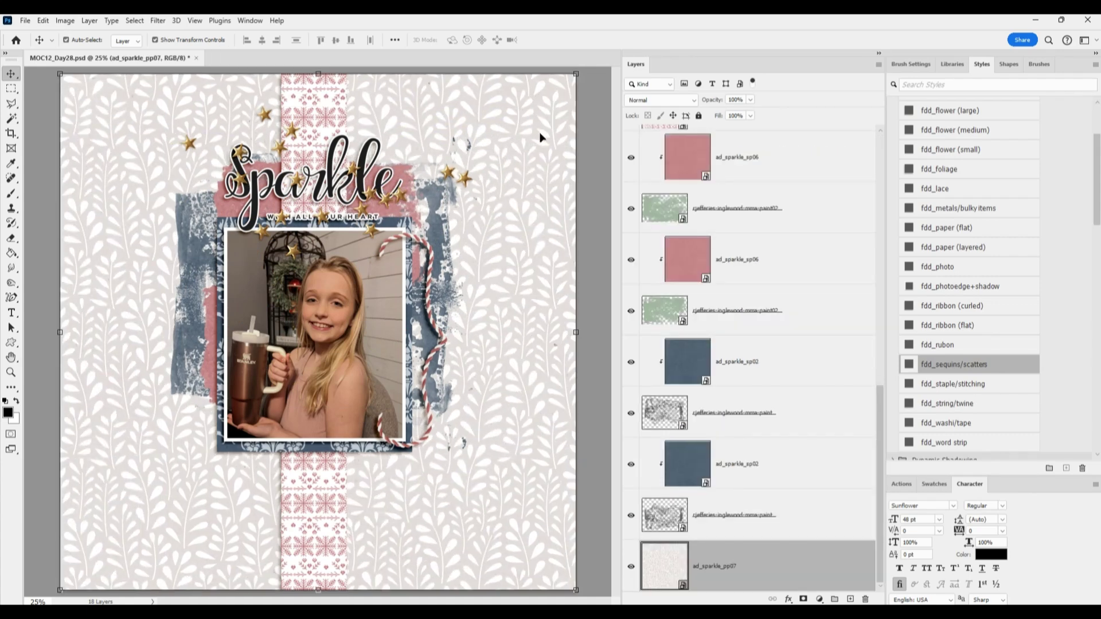
left_click(448, 174)
left_click_drag(726, 155, 725, 343)
left_click_drag(447, 170, 421, 163)
left_click_drag(240, 109, 269, 367)
left_click(43, 21)
left_click(45, 34)
left_click(43, 20)
left_click(44, 34)
- Duplicate the star scatter down to the photo's lower edge and flip the copy vertically
left_click_drag(267, 126, 279, 403)
left_click(44, 21)
mouse_move(74, 294)
left_click(207, 518)
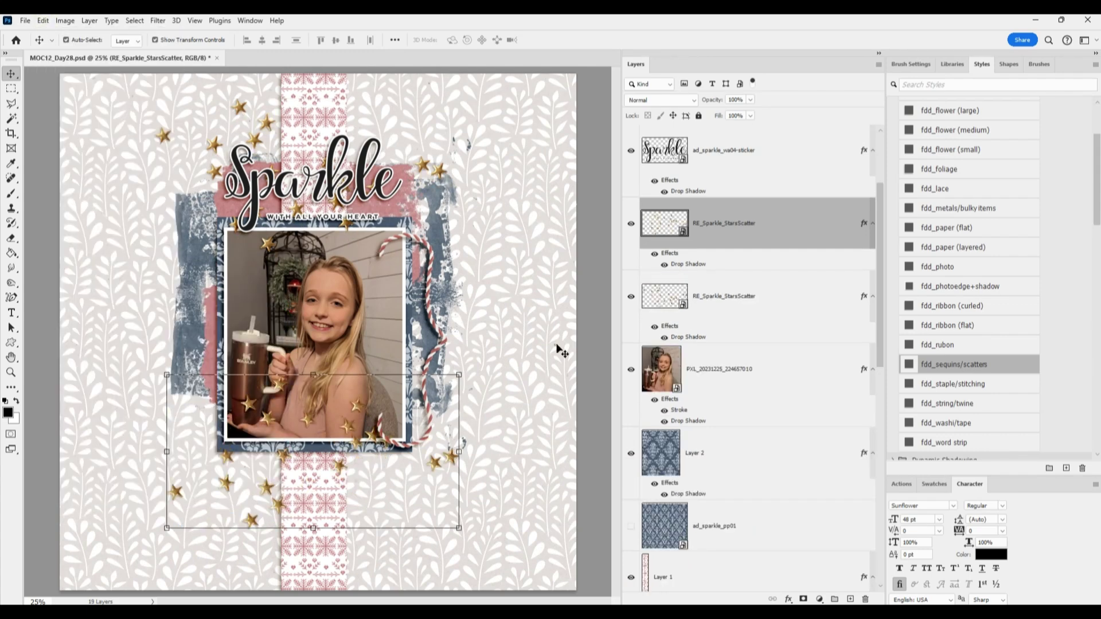
- Move the lower star scatter layer beneath the blue paper mat and check the instruction text
left_click_drag(719, 217, 734, 483)
scroll(651, 166, "up", 3)
left_click(631, 151)
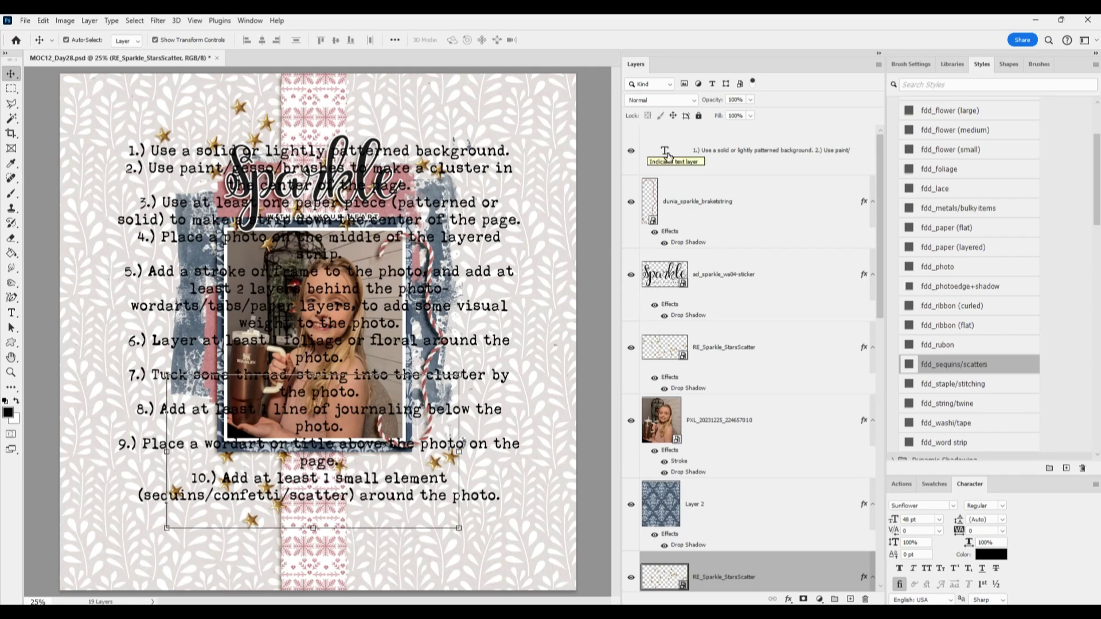
left_click(631, 151)
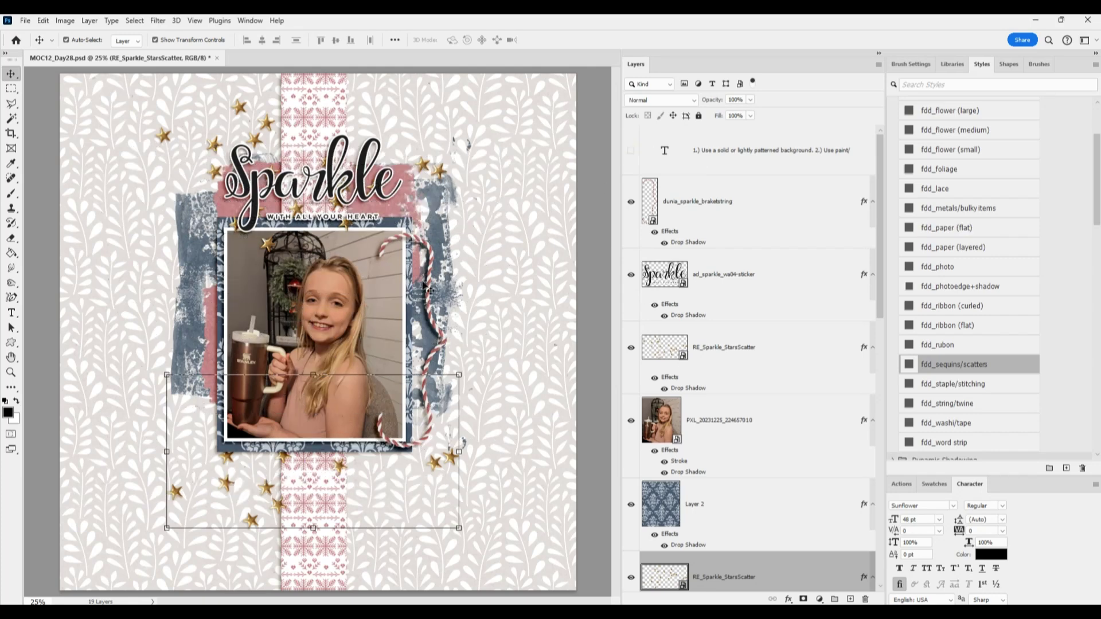
left_click(418, 273)
left_click(746, 566)
left_click(43, 21)
left_click(48, 35)
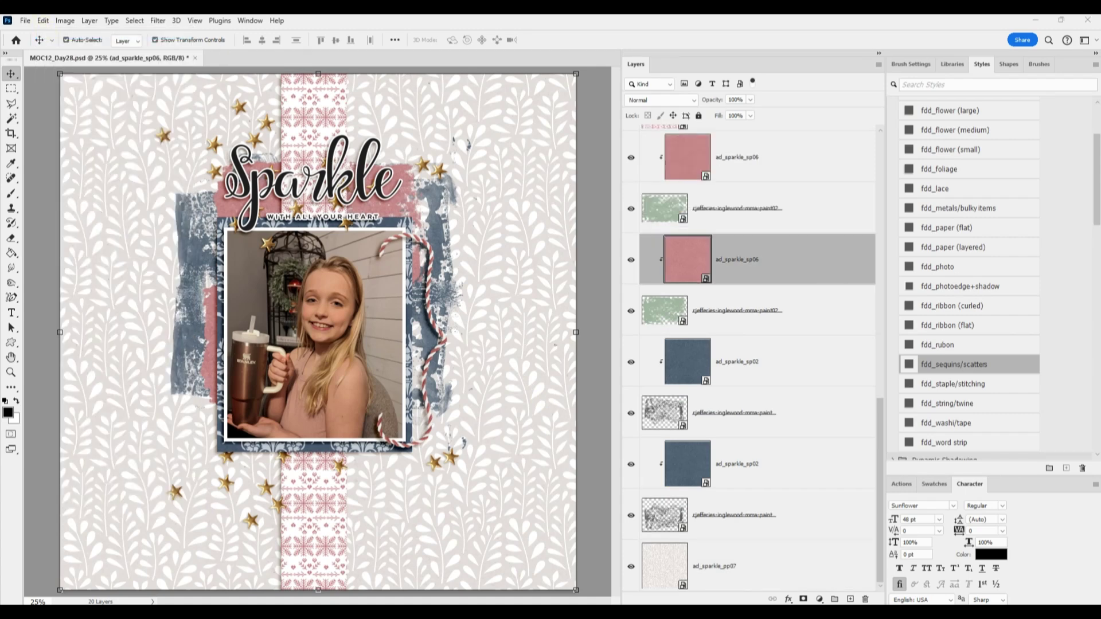
- Apply the fdd_flower (large) style to RE_Sparkle_Flower01, shrink it and move it to the photo's lower right corner
left_click_drag(946, 110, 701, 152)
left_click_drag(382, 274, 315, 334)
left_click_drag(301, 366, 426, 396)
key("Return")
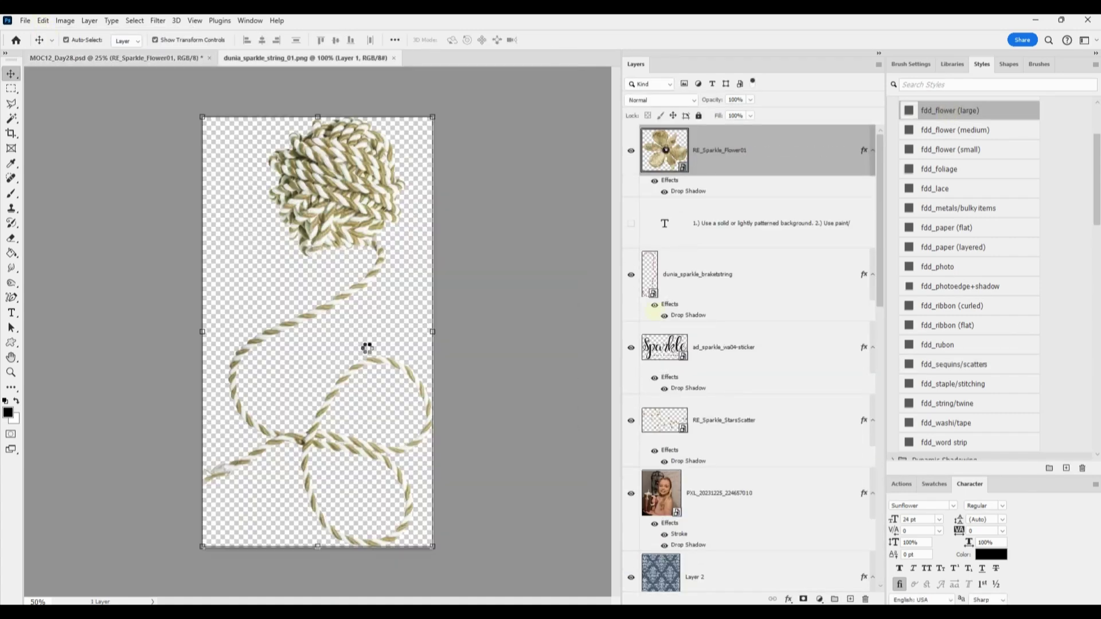
- Add the dunia_sparkle_string_01 element beneath the blue paper mat at its lower right, with the fdd_string/twine style
left_click_drag(364, 344, 429, 333)
left_click_drag(758, 152, 748, 207)
left_click(969, 404)
left_click_drag(430, 456, 404, 463)
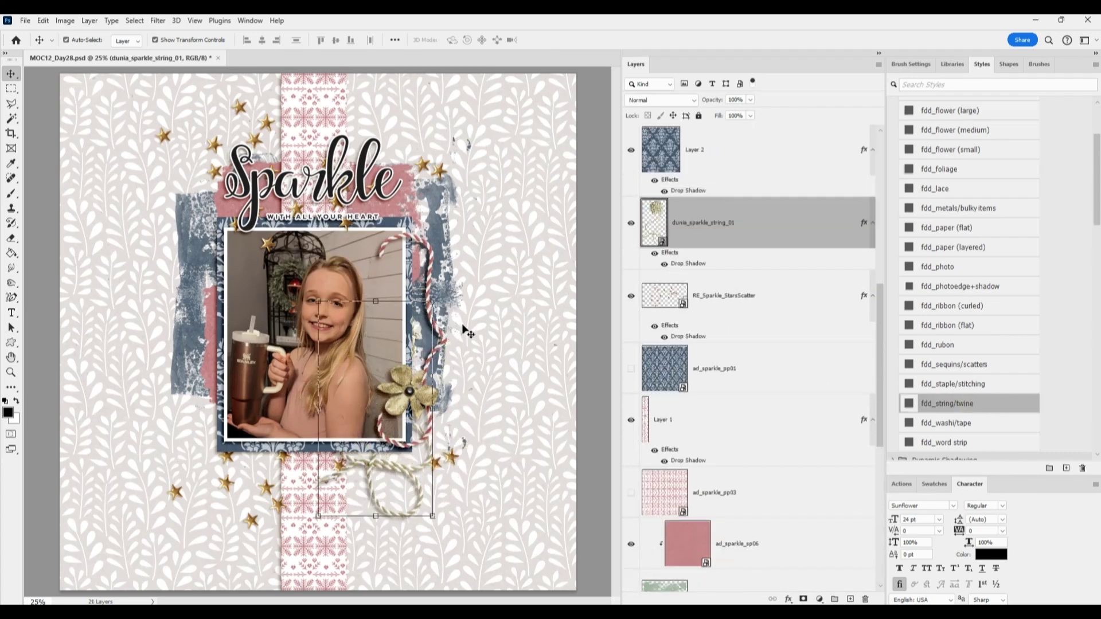
- Rotate the string counterclockwise and position its loops beyond the mat's lower right corner, beneath the flower
left_click_drag(446, 297, 368, 279)
left_click_drag(386, 376, 408, 368)
left_click(568, 39)
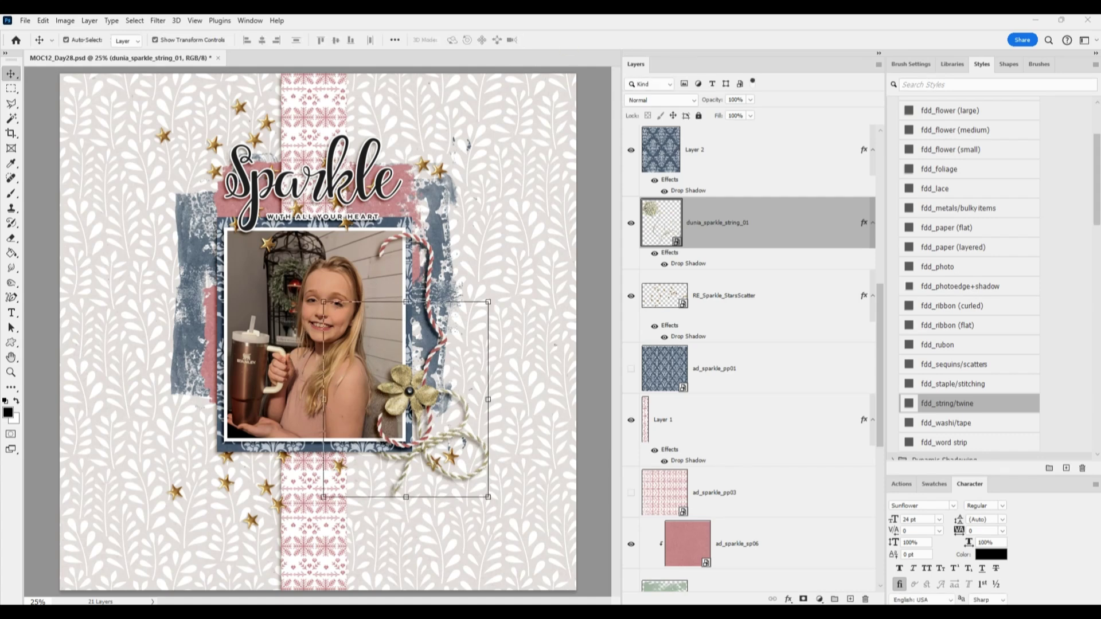
- Show the instruction text to check the remaining layout tasks, and hide it again
scroll(697, 165, "up", 6)
left_click(631, 223)
left_click(746, 224)
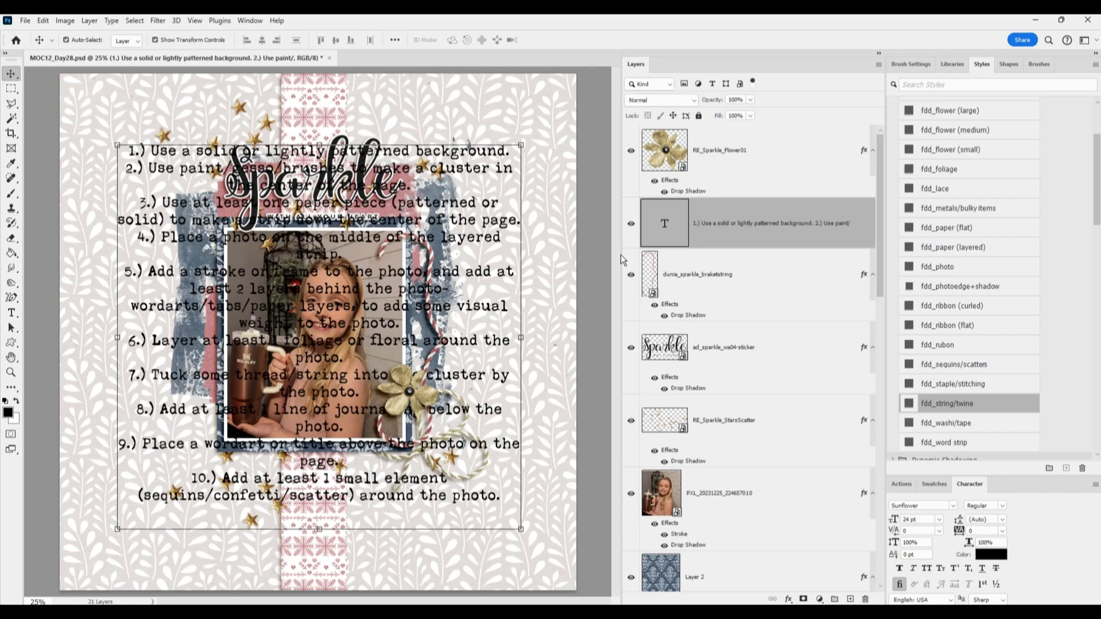
left_click(591, 262)
left_click(631, 224)
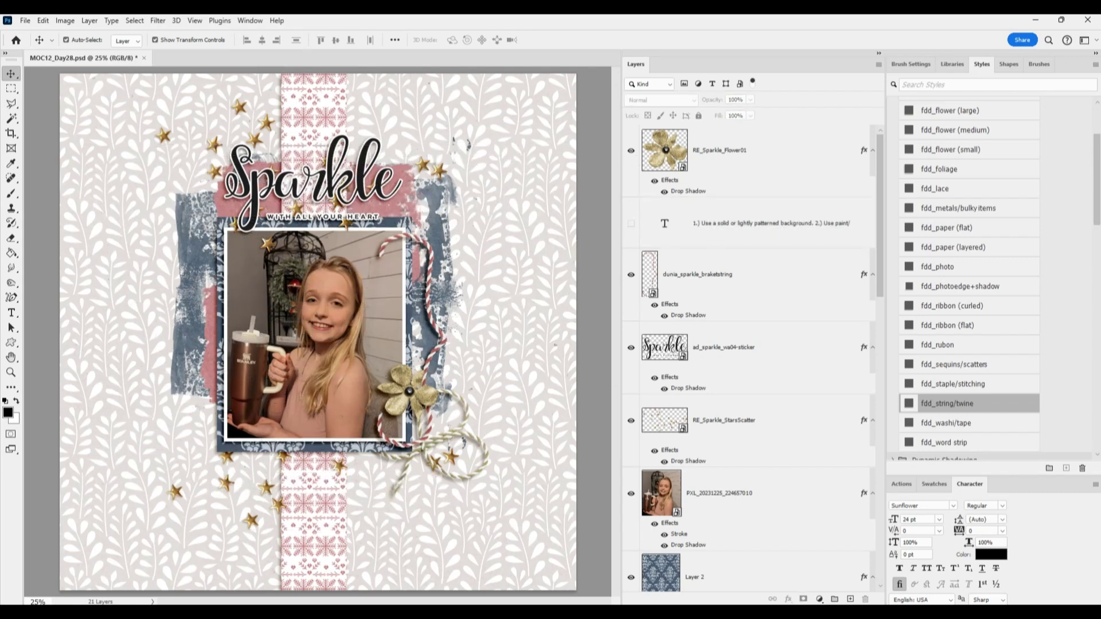
- Place RE_Sparkle_Bow01 just below the flower, apply the fdd_ribbon (curled) style, and shrink and rotate it into the cluster
key("Return")
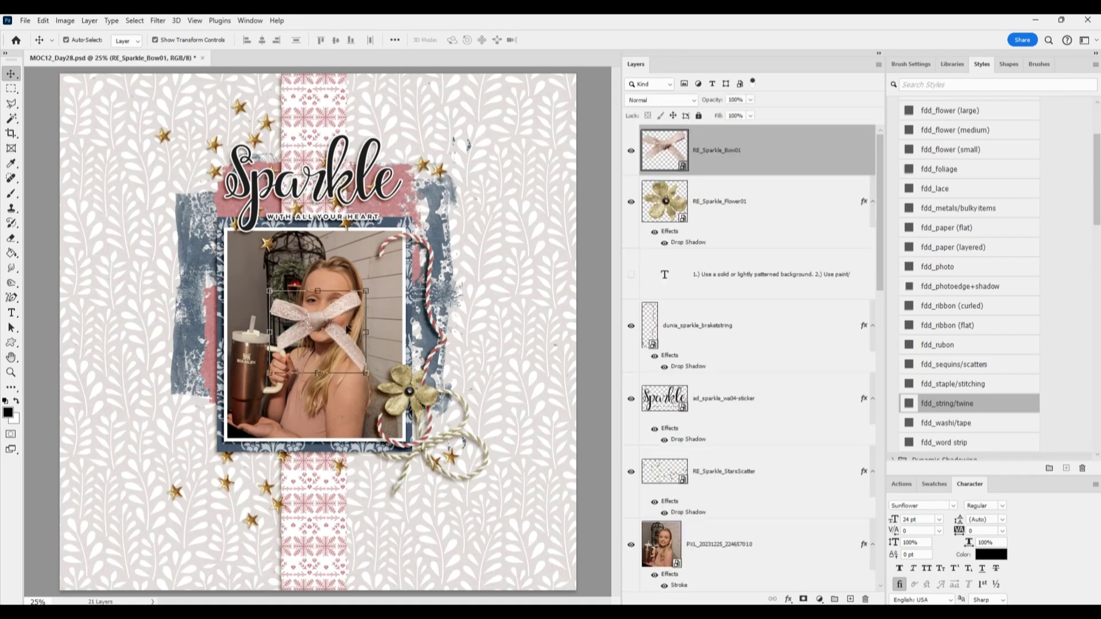
left_click_drag(323, 330, 429, 417)
left_click(930, 114)
left_click(955, 309)
left_click_drag(473, 379, 453, 394)
left_click_drag(477, 381, 462, 363)
left_click_drag(410, 403, 429, 399)
left_click(570, 40)
- Place dunia_sparkle_wordstrip_04 on the page and reorder it between the photo and the blue paper mat
left_click_drag(925, 300, 401, 321)
key("Return")
left_click_drag(328, 333, 207, 260)
left_click_drag(751, 140, 753, 512)
scroll(740, 401, "down", 4)
left_click_drag(734, 264, 734, 434)
- Move the CHRISTMAS word strip beside the photo's lower right edge, above the flower, and apply the fdd_paper (flat) style
left_click_drag(196, 259, 459, 378)
left_click_drag(495, 384, 530, 392)
left_click_drag(552, 56, 476, 55)
left_click(551, 40)
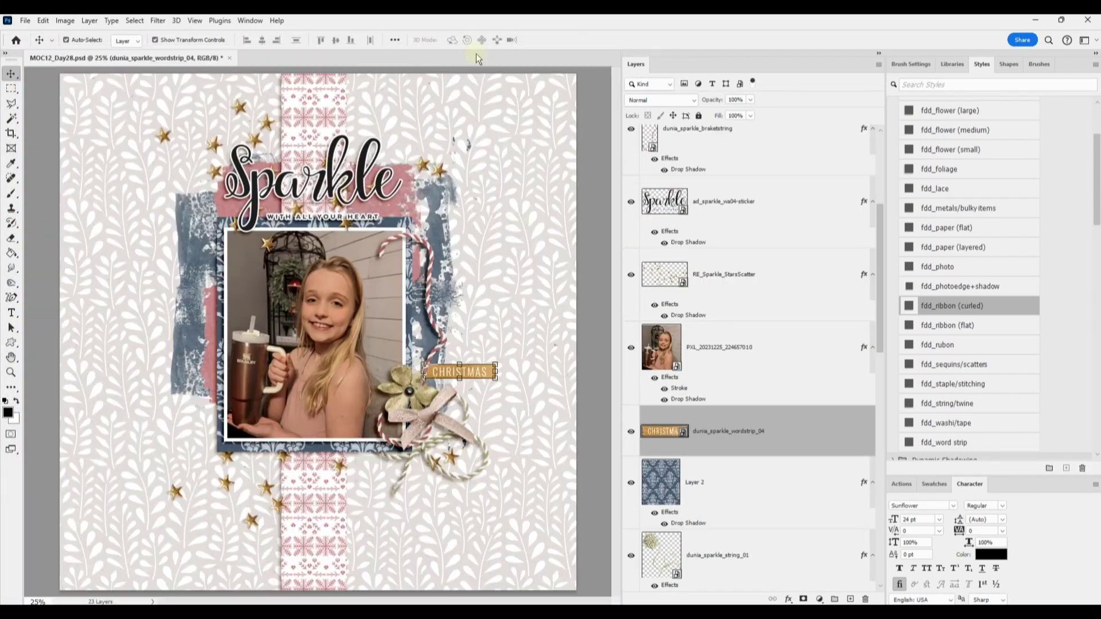
left_click(985, 313)
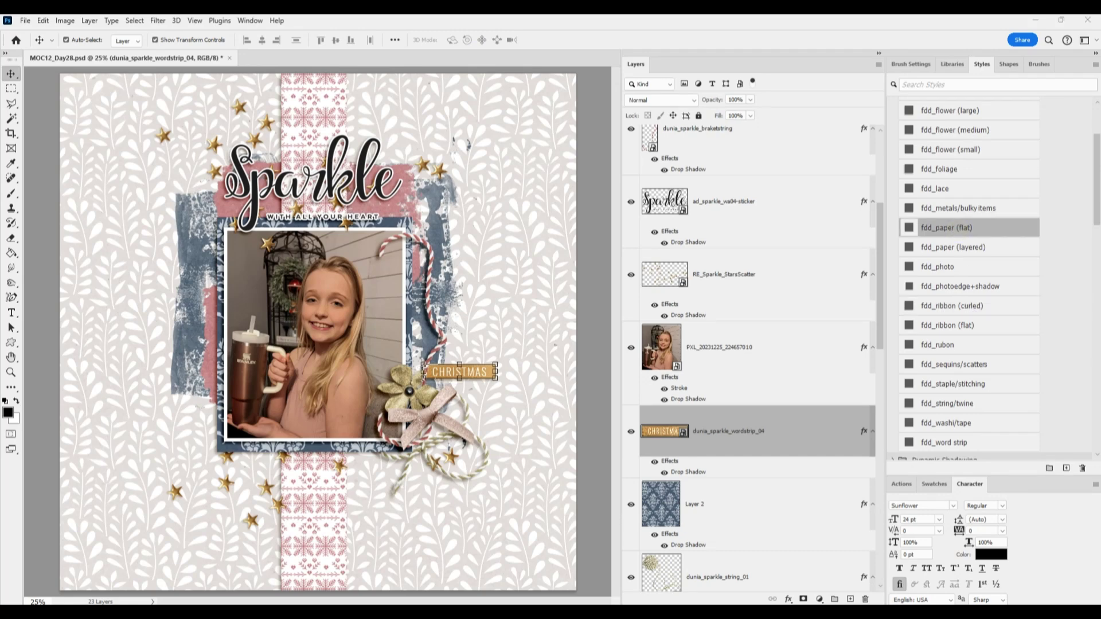
- Add the RE_Sparkle_Sticker03b banner above all layers at the photo's upper right corner, shrunk and with the fdd_paper (layered) style
left_click(446, 314)
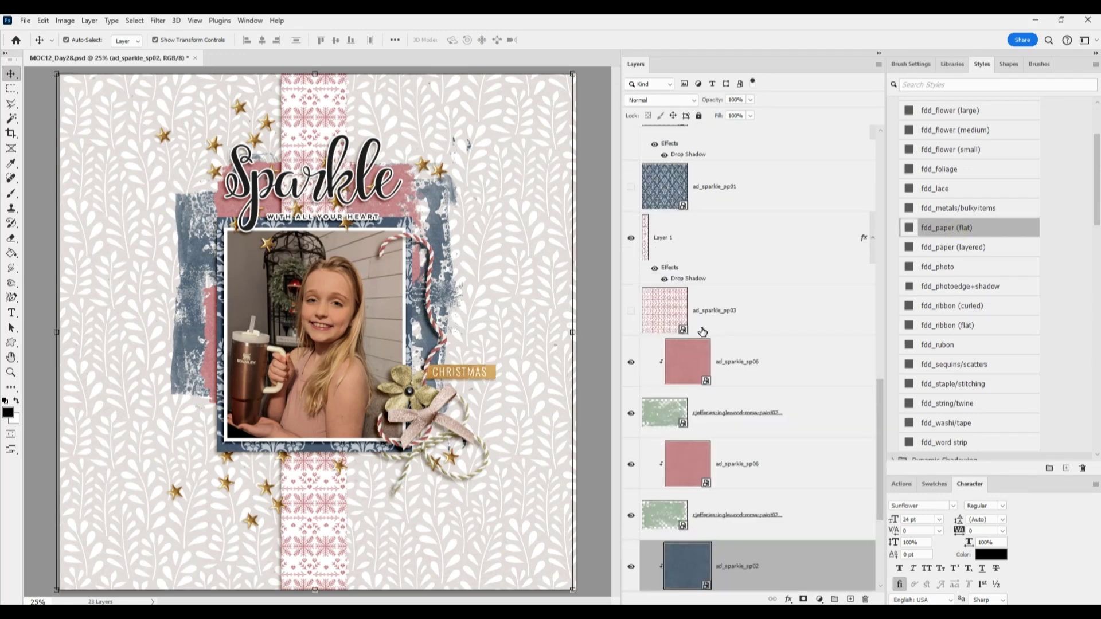
scroll(755, 150, "up", 15)
left_click(755, 150)
key("Return")
left_click_drag(321, 326, 408, 231)
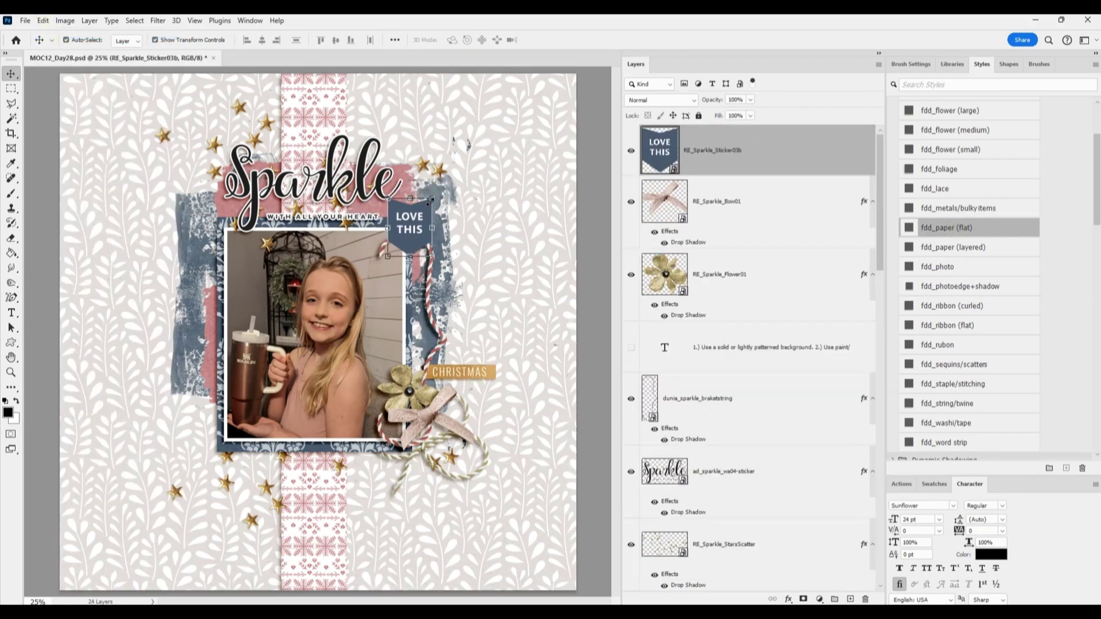
left_click(952, 247)
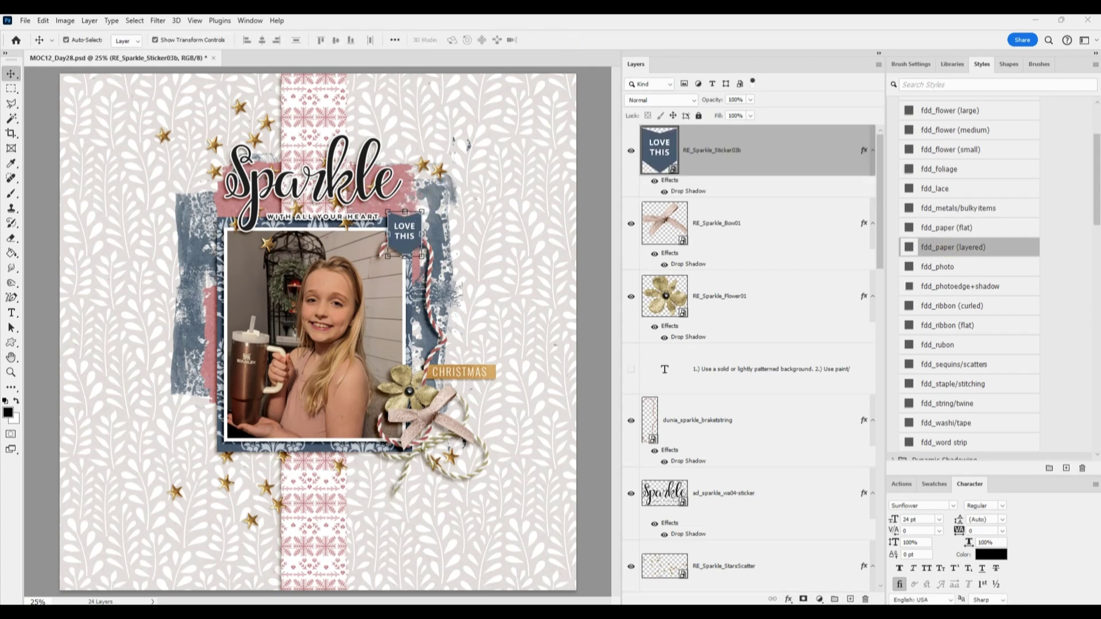
- Place RE_Sparkle_Tab01c at the photo's upper left edge, rotate it 90° clockwise and apply the fdd_paper (layered) style
key("Return")
left_click_drag(340, 329, 228, 252)
left_click(65, 21)
mouse_move(43, 20)
mouse_move(60, 295)
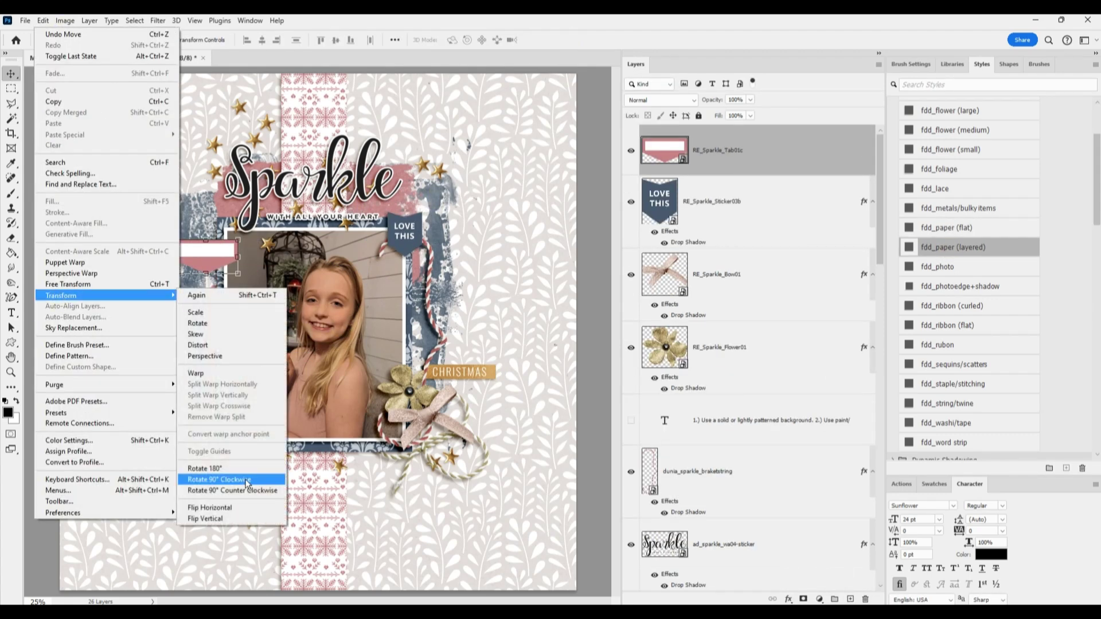
left_click(248, 480)
left_click(969, 247)
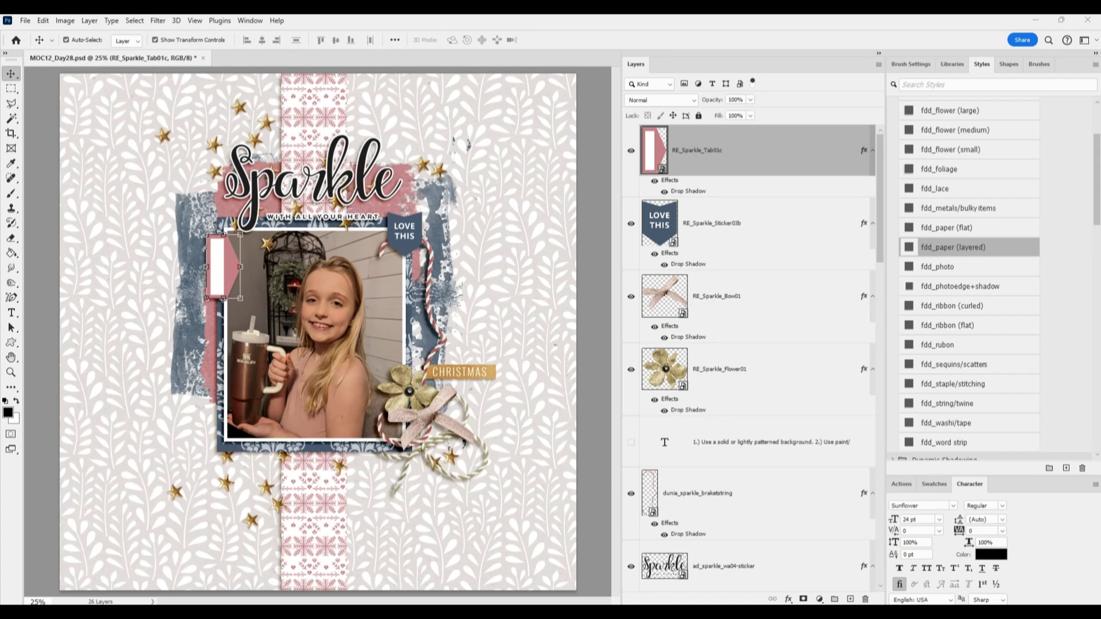
- Place RE_Sparkle_Tag01 directly above the patterned strip layer, move it right of the photo and apply the fdd_flower (large) style
left_click(445, 305)
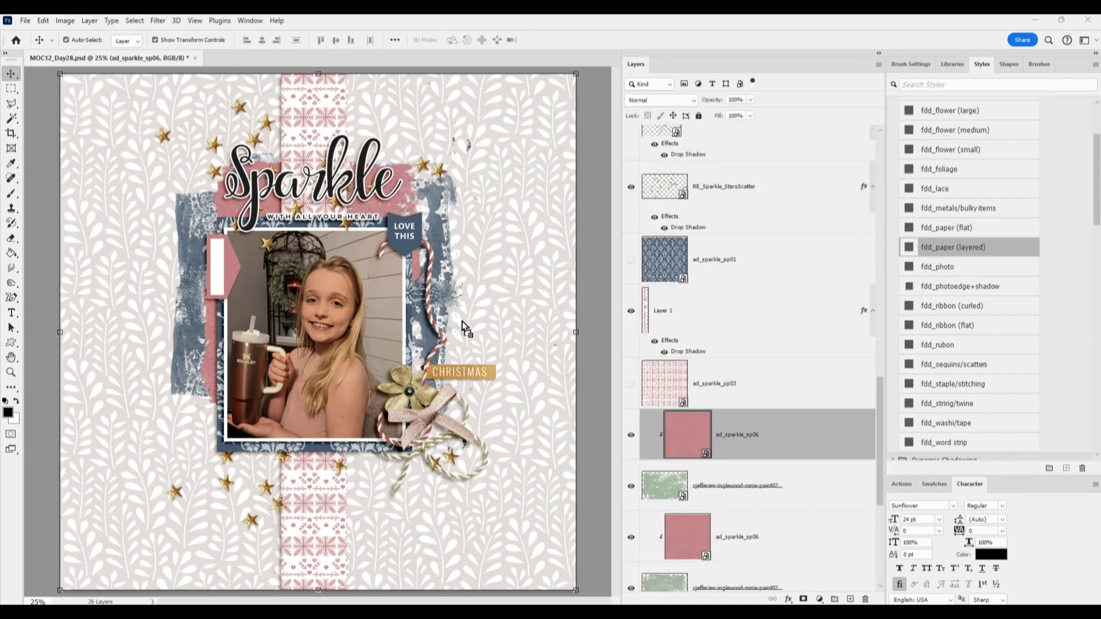
left_click(534, 198)
left_click(43, 20)
scroll(751, 285, "up", 3)
left_click(752, 286)
left_click(751, 253)
left_click(751, 179)
key("Return")
left_click_drag(361, 297, 487, 297)
left_click(962, 111)
- Scale the Santa tag to 71.89%, rotate it 7.30° and tuck it behind the CHRISTMAS word strip
left_click_drag(507, 247, 473, 302)
left_click_drag(488, 289, 497, 297)
left_click_drag(453, 327, 484, 318)
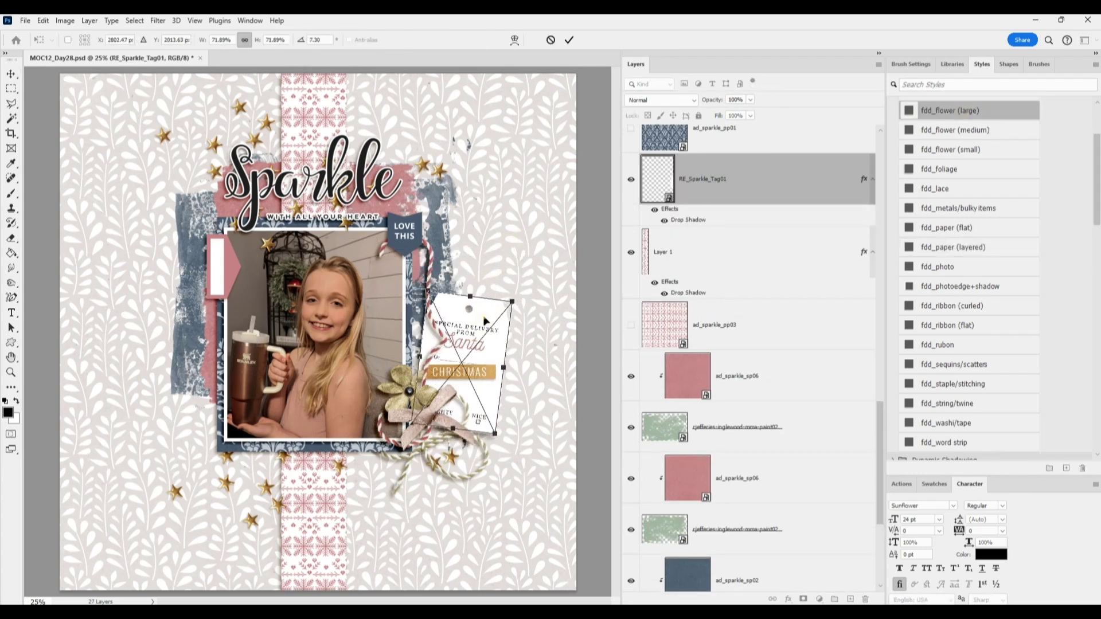
key("Return")
- Place RE_Sparkle_TreeOrnament01 over the tag's upper edge, layered just above the tag, with the fdd_metals/bulky items style
key("Return")
left_click_drag(324, 304, 476, 249)
left_click(968, 205)
left_click_drag(711, 186, 699, 279)
left_click_drag(478, 260, 480, 263)
left_click_drag(714, 252, 717, 158)
- Mask the tree ornament and paint out its stick between the tag's upper edge and the punched hole
left_click(804, 599)
scroll(528, 237, "up", 2)
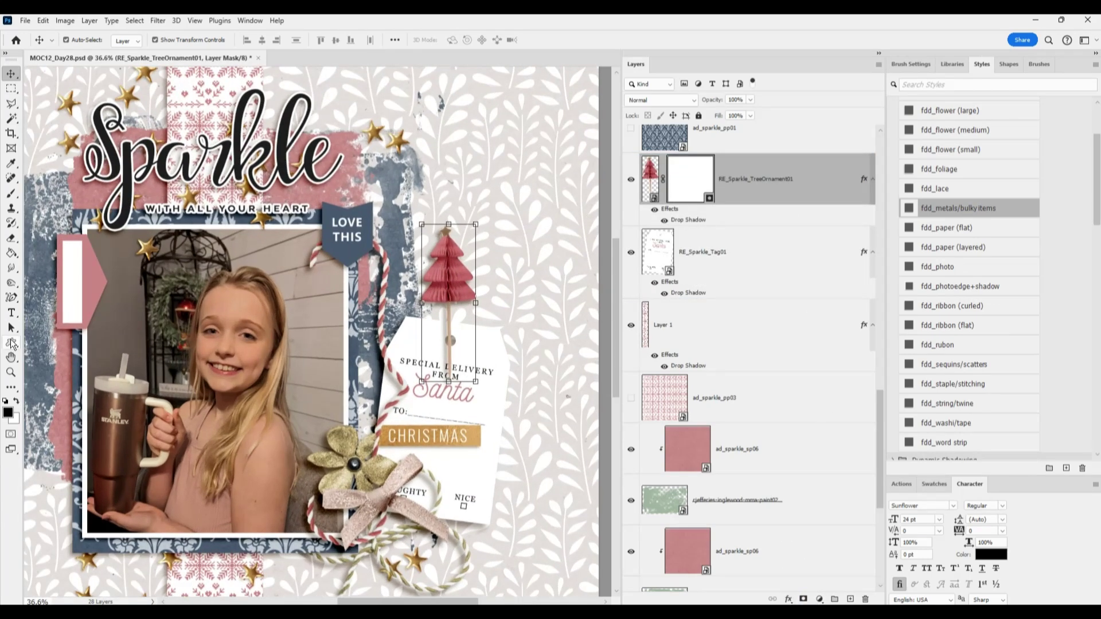
left_click(11, 193)
scroll(449, 334, "up", 3)
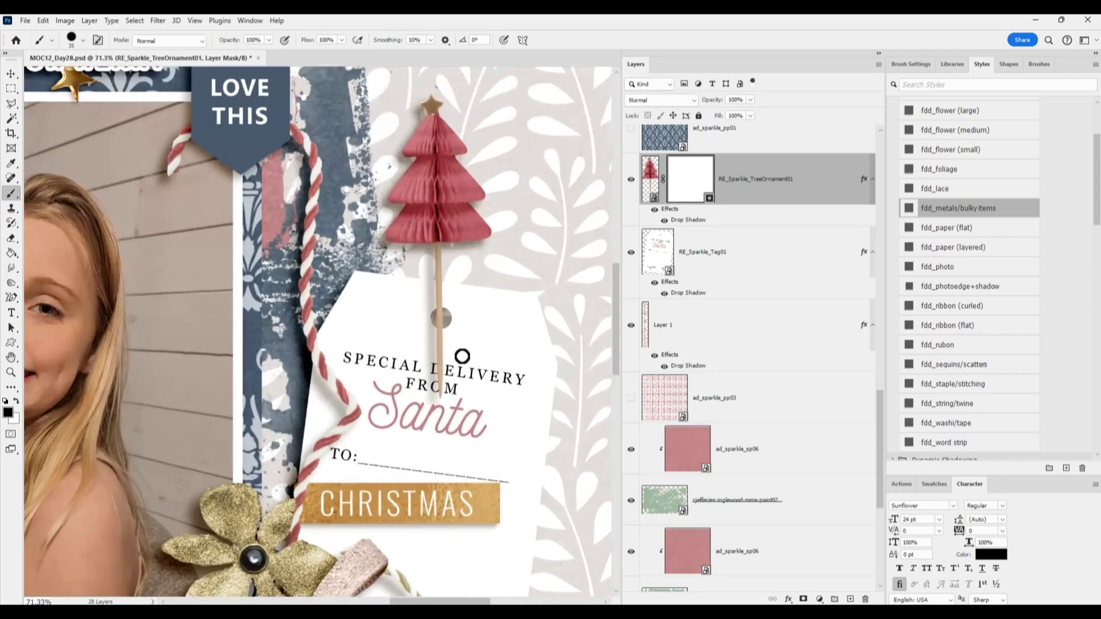
left_click_drag(427, 286, 420, 319)
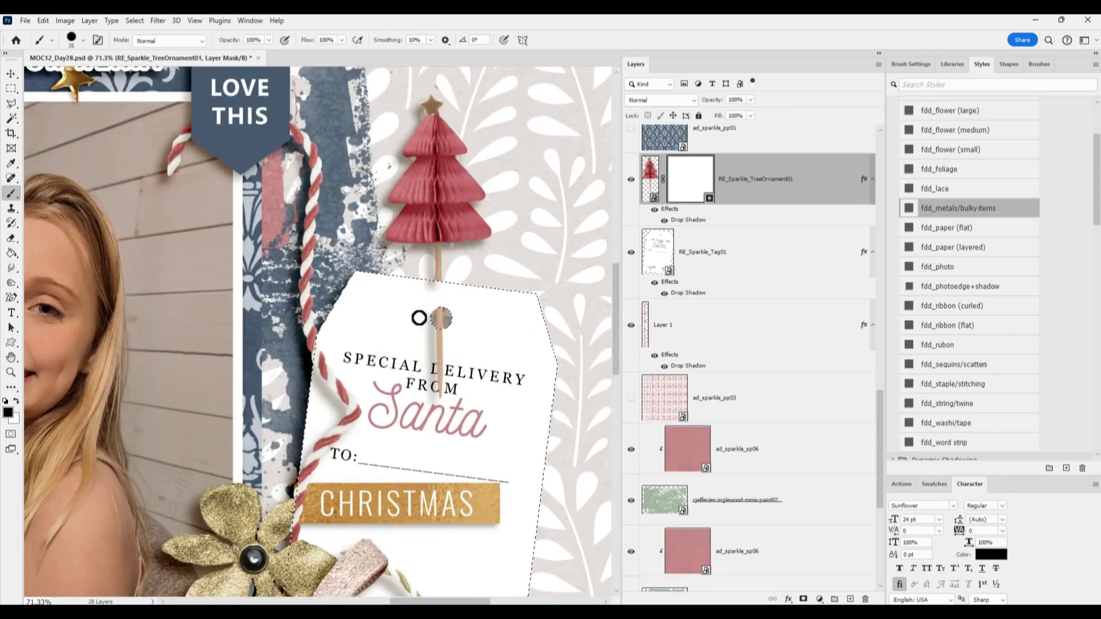
- Separate the tree ornament's drop shadow onto its own layer and mask that shadow to the tag's shape
left_click(11, 75)
left_click(761, 176)
right_click(779, 192)
left_click(773, 190)
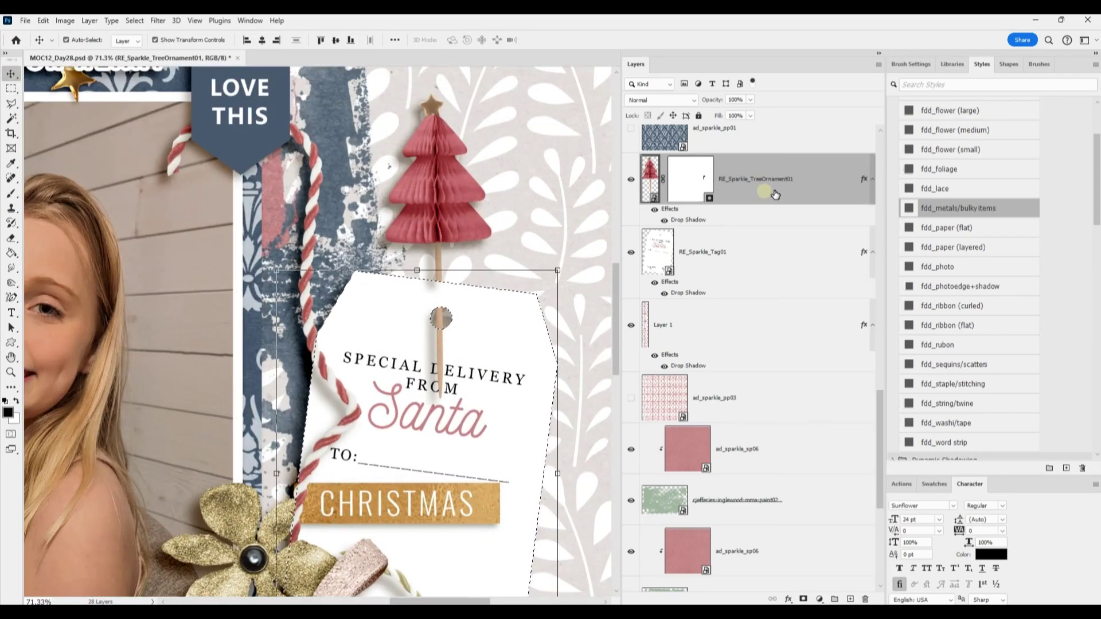
right_click(863, 179)
left_click(912, 366)
left_click(710, 229)
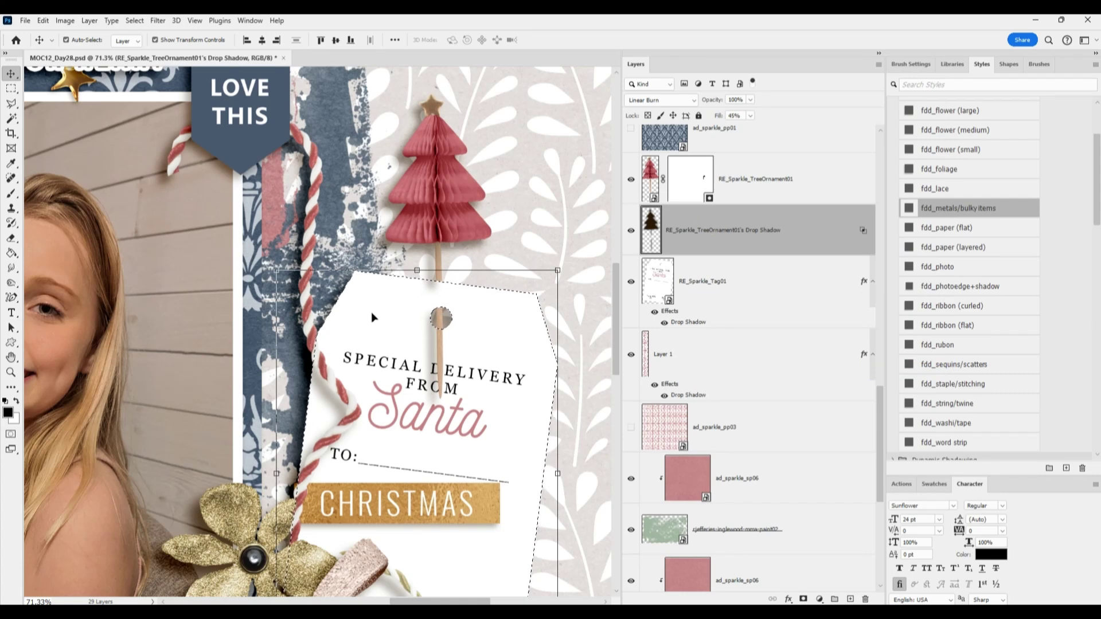
left_click(11, 193)
left_click(803, 599)
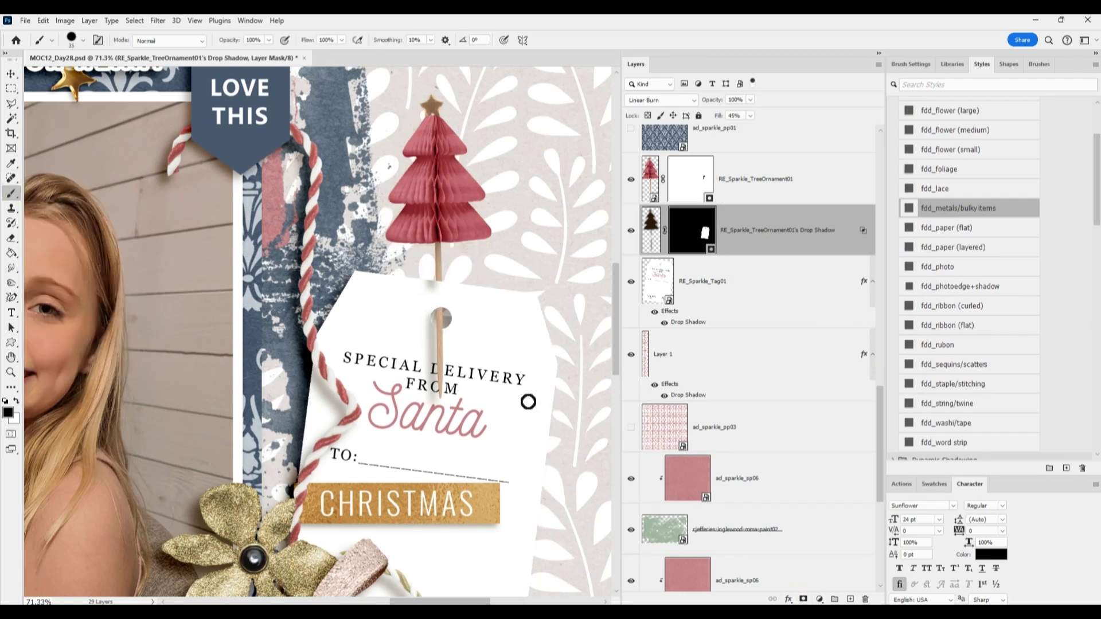
- Try brushing on the shadow's mask around the ornament stick on the tag, and undo the strokes
left_click(694, 229, "ctrl")
left_click_drag(422, 289, 439, 291)
left_click_drag(429, 349, 431, 400)
left_click(43, 21)
left_click(50, 33)
scroll(425, 311, "up", 2)
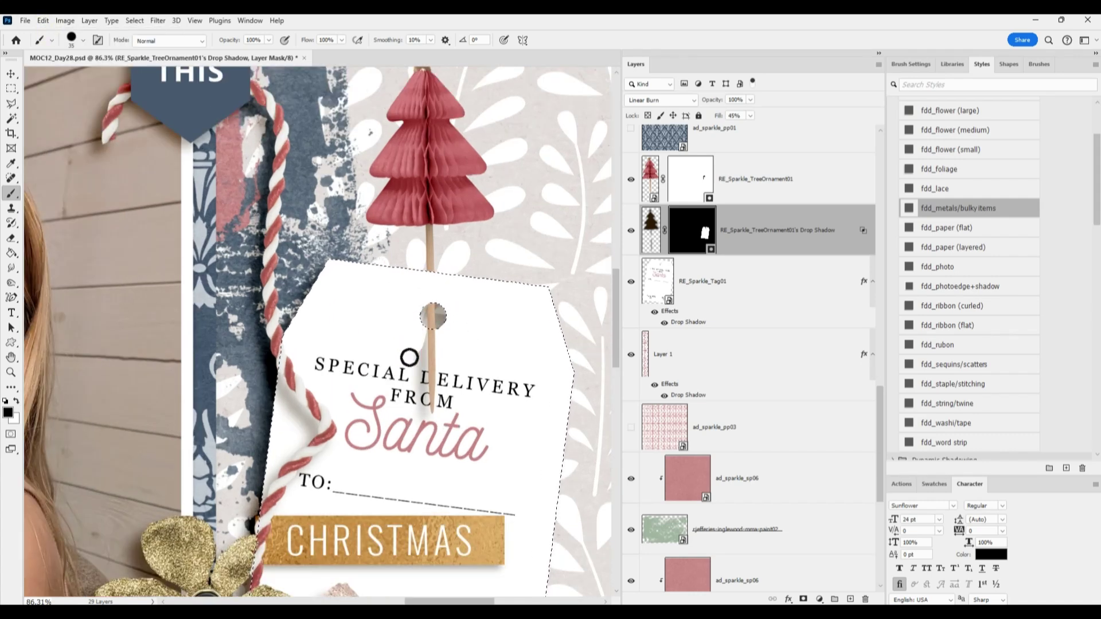
left_click(43, 21)
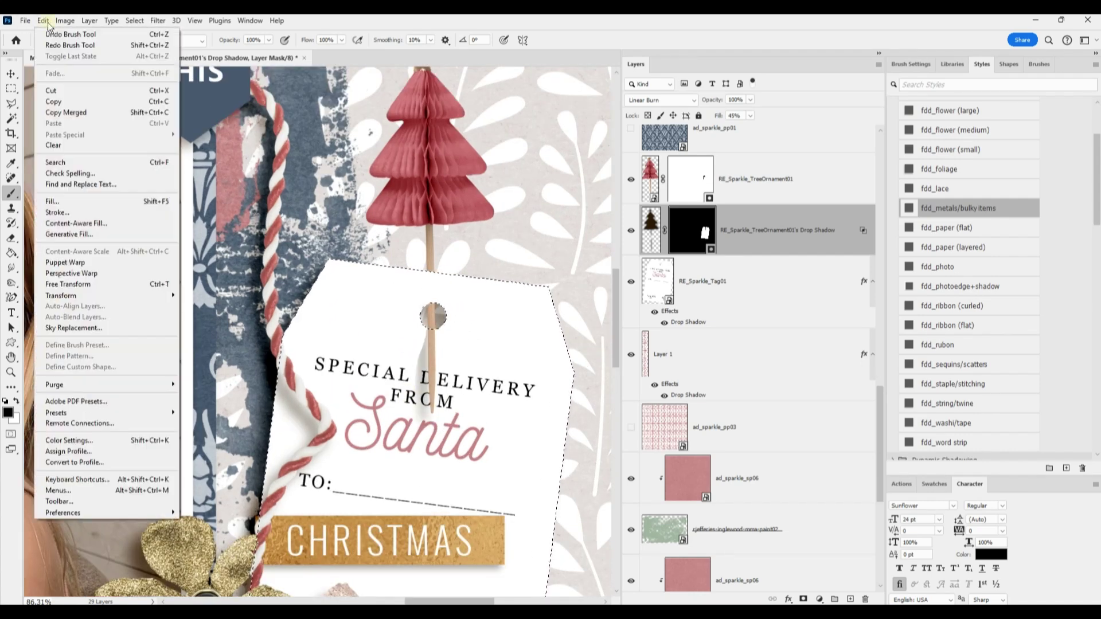
left_click(47, 34)
- Try to warp the ornament's shadow where it falls on the tag
key("v")
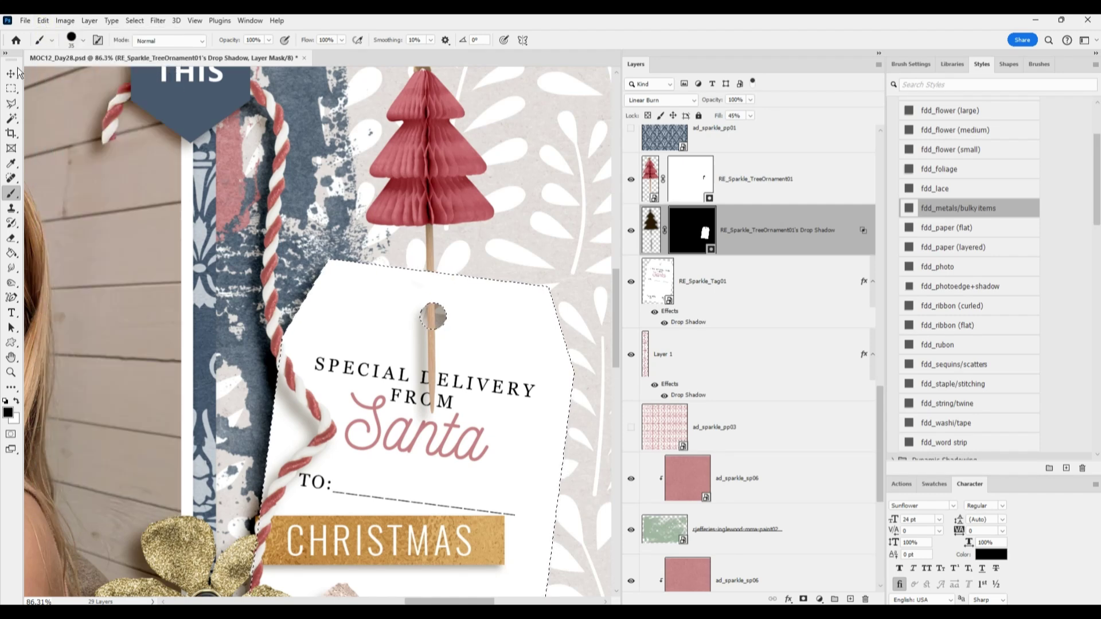
scroll(504, 269, "down", 2)
key("ctrl+2")
key("ctrl+t")
left_click(514, 40)
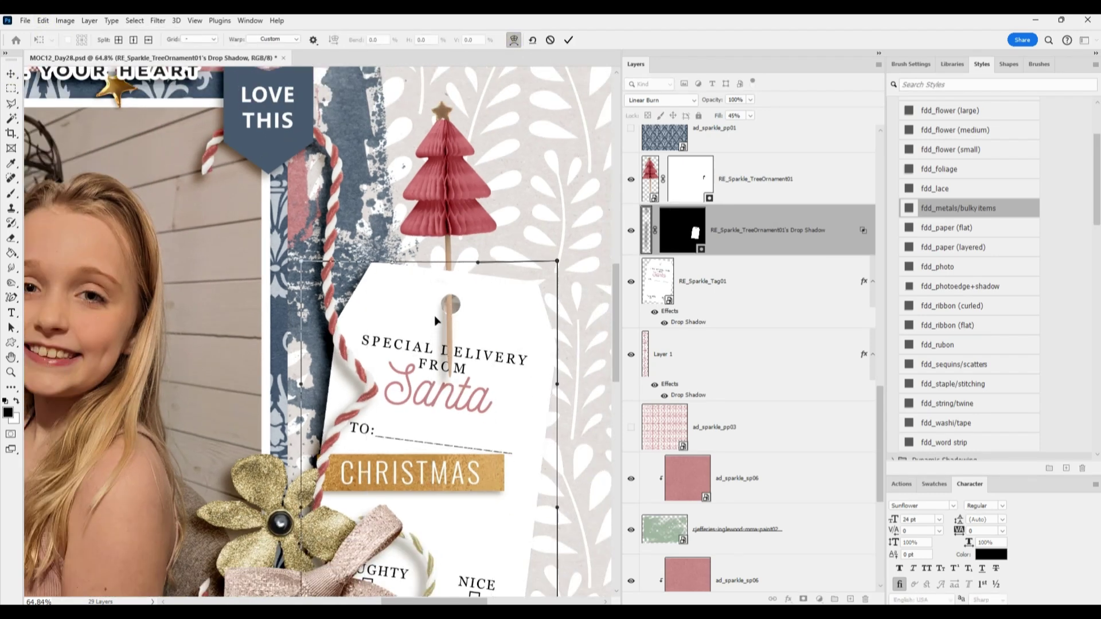
left_click(567, 40)
- Try reapplying the fdd_metals/bulky items style to the tree ornament, and undo back to the tree shadow with its mask
left_click(799, 176)
left_click(768, 225)
left_click(468, 147)
left_click(722, 213)
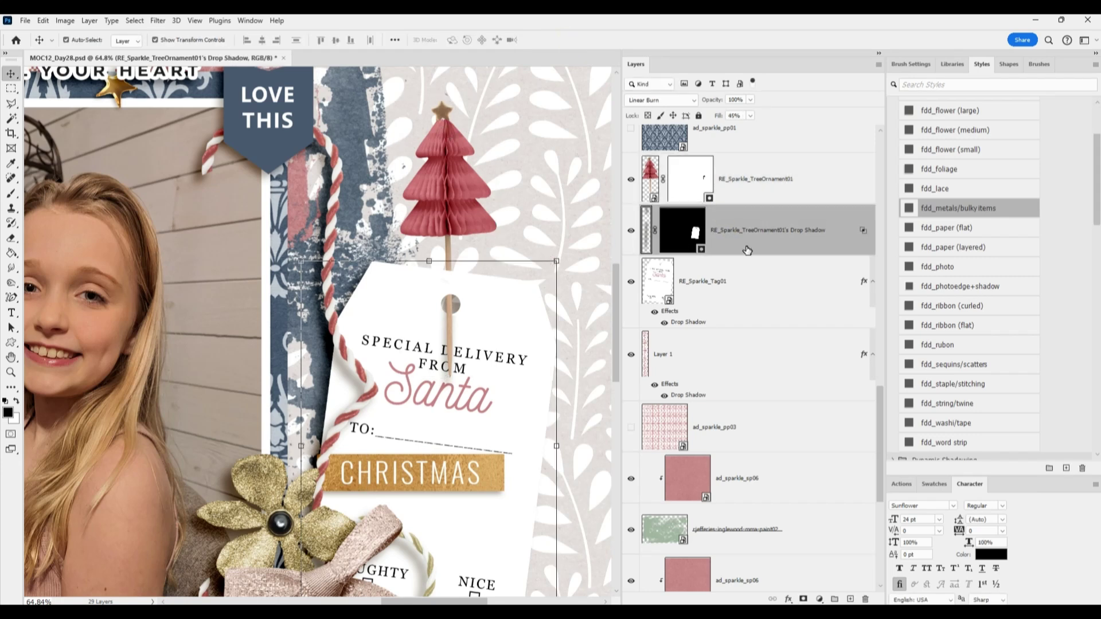
left_click(757, 179)
left_click(971, 208)
left_click(43, 21)
left_click(47, 34)
left_click(43, 21)
left_click(47, 34)
- Convert the masked shadow layer to a smart object and rasterize it, leaving only the stick's shadow on the tag
left_click(743, 235)
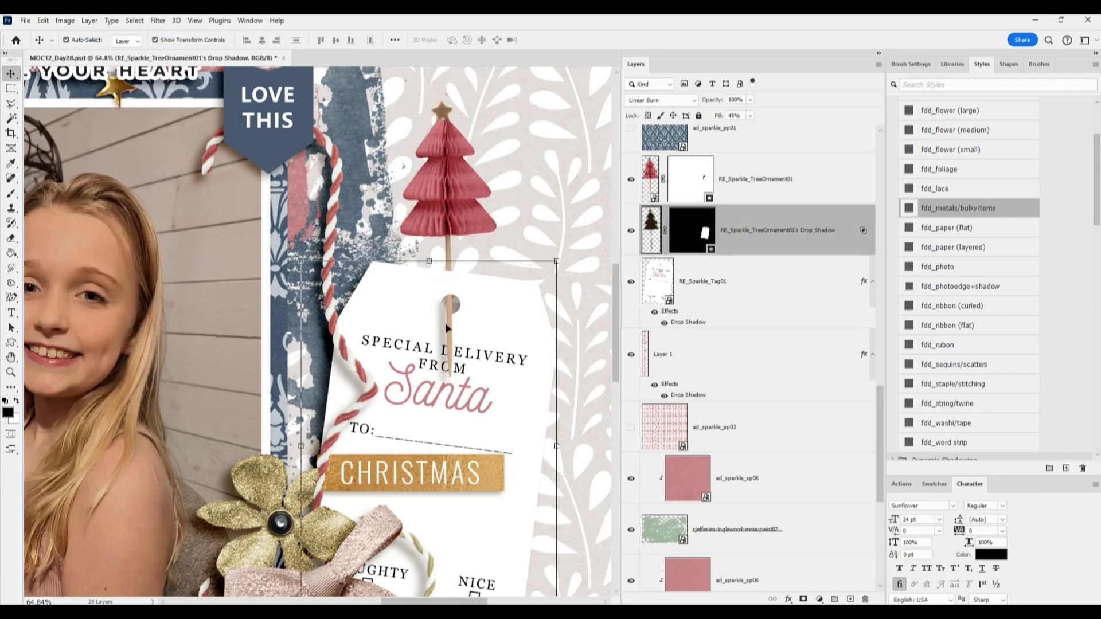
right_click(772, 230)
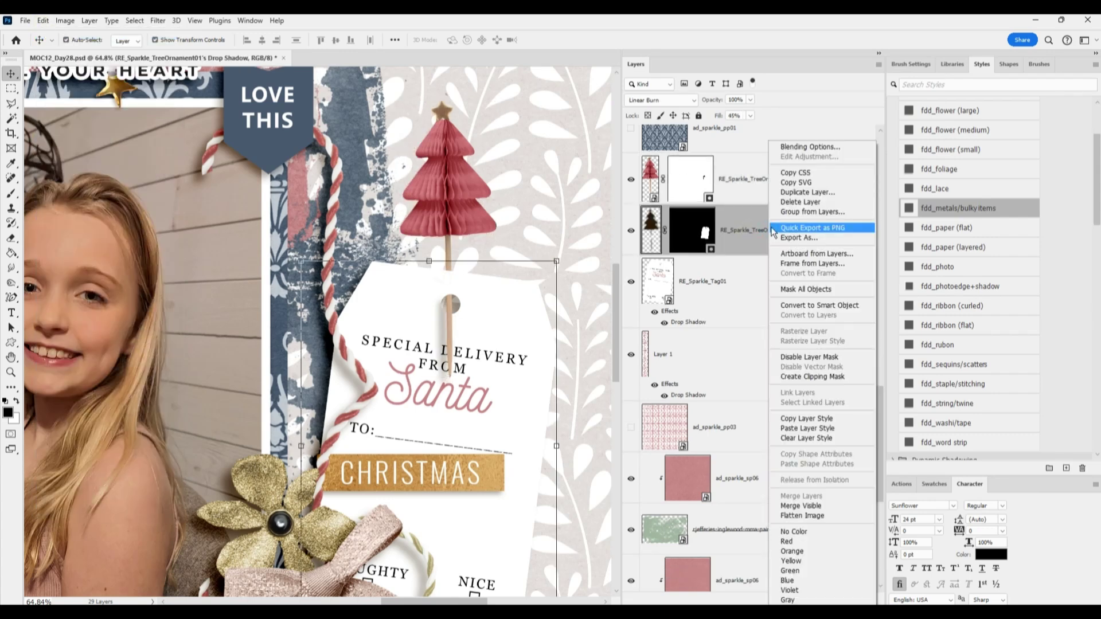
left_click(798, 305)
key("ctrl+t")
left_click(514, 40)
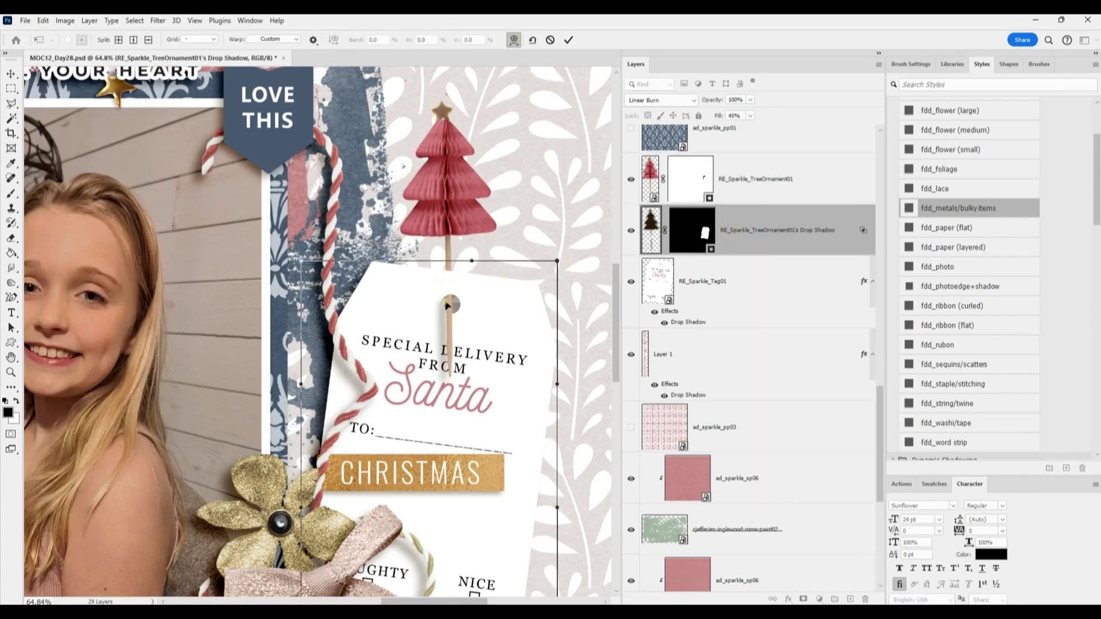
key("Return")
right_click(779, 247)
left_click(801, 306)
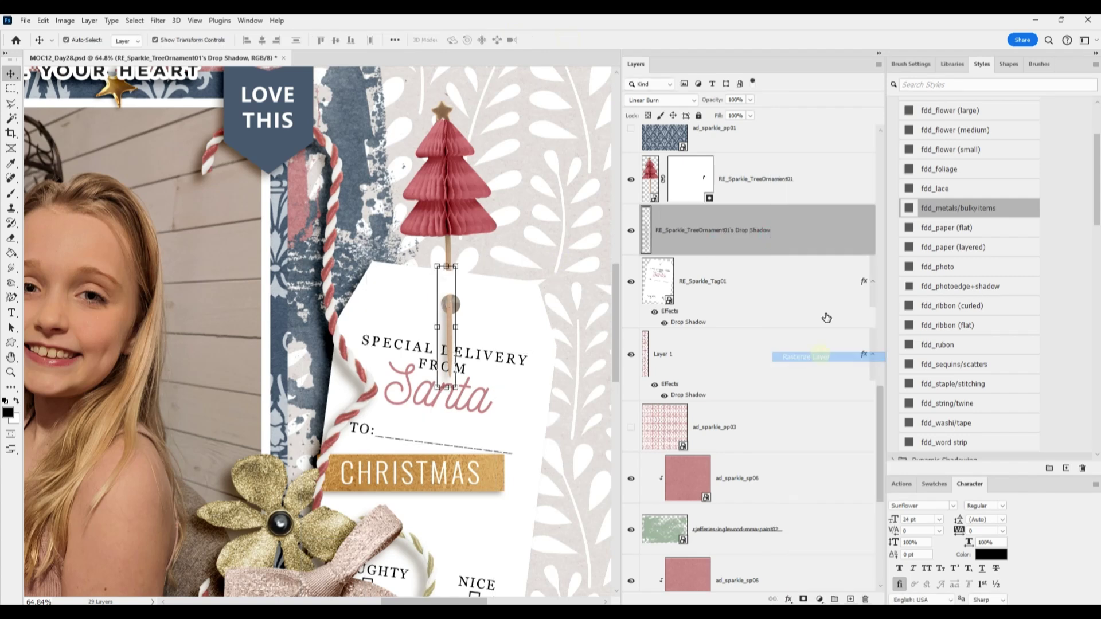
- Reapply the fdd_metals/bulky items style to the tree ornament and split its new drop shadow onto a separate layer
left_click(748, 187)
left_click(950, 209)
left_click(745, 236)
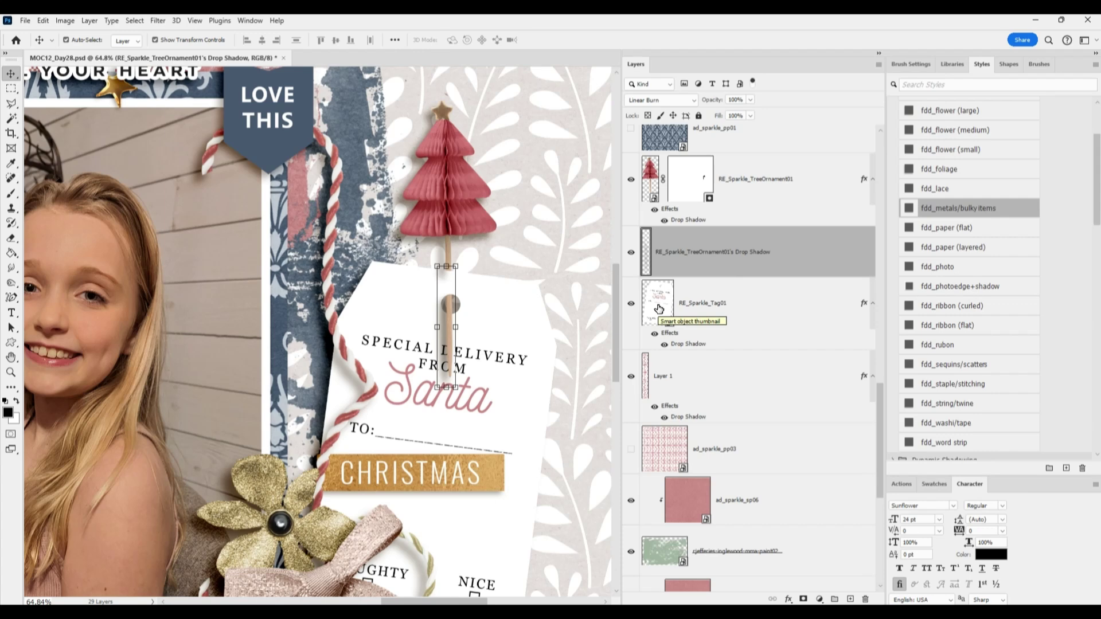
right_click(864, 179)
left_click(887, 363)
left_click(761, 218)
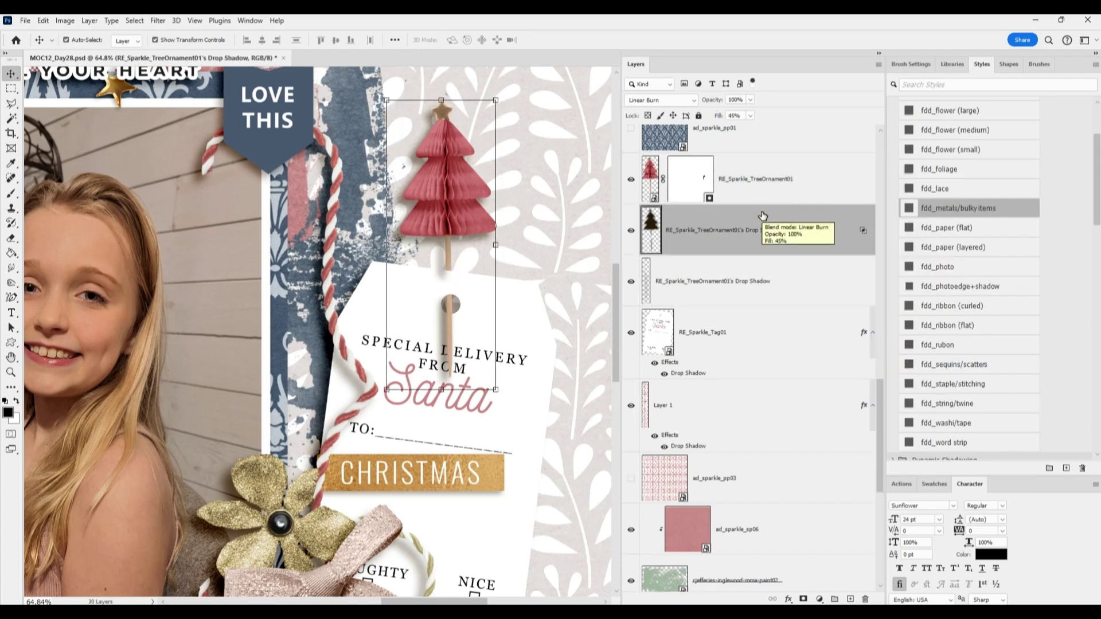
- Erase the new tree shadow inside the Santa tag's outline and clear the selection
left_click(657, 331, "ctrl")
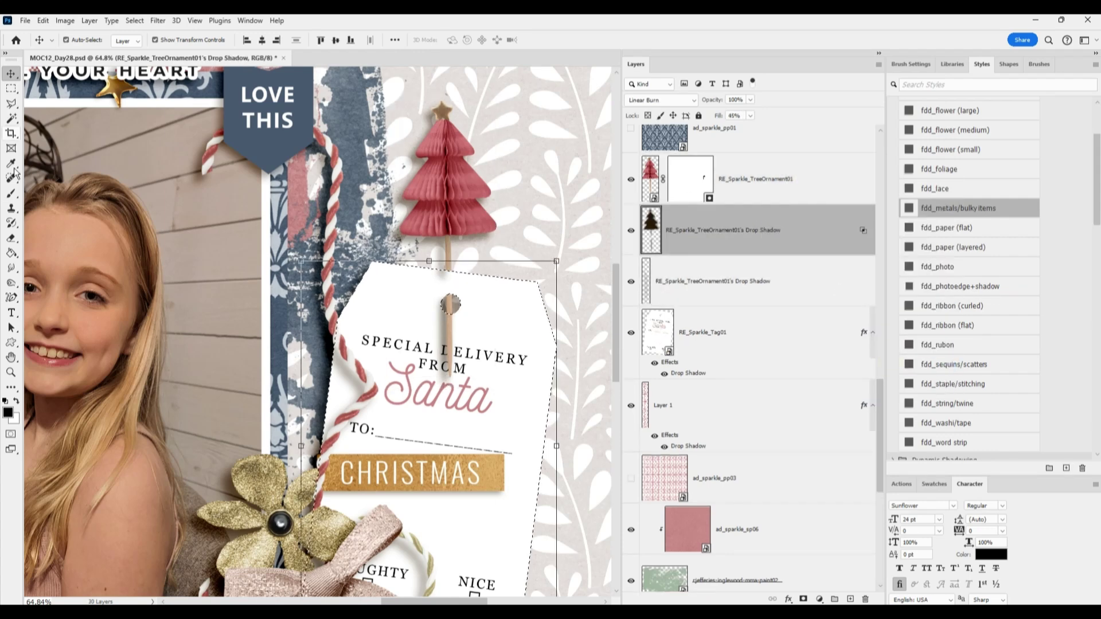
left_click(11, 238)
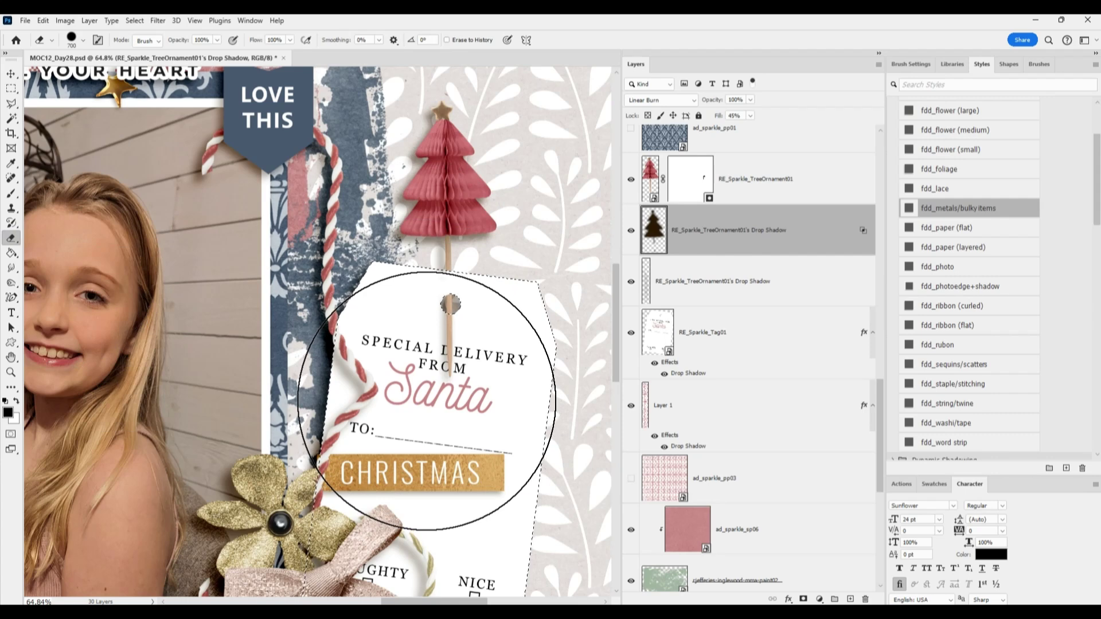
key("v")
key("ctrl+d")
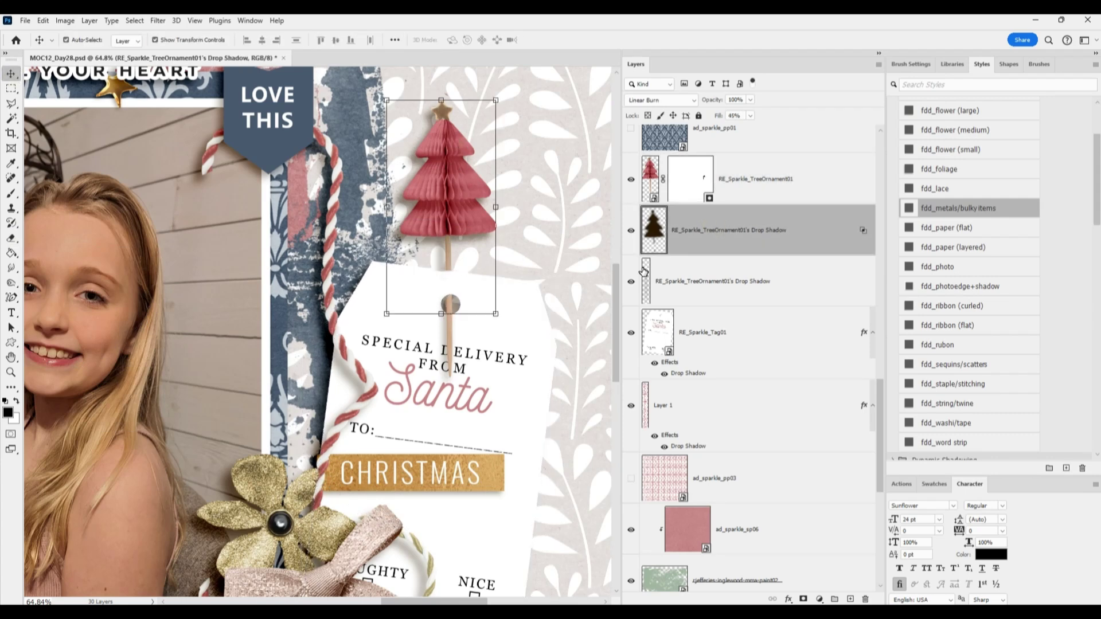
- Warp the tree ornament's separate shadow, pulling its upper left corner and lower right side outward
left_click(496, 101)
left_click(514, 40)
left_click_drag(387, 101, 375, 109)
left_click_drag(497, 243, 505, 247)
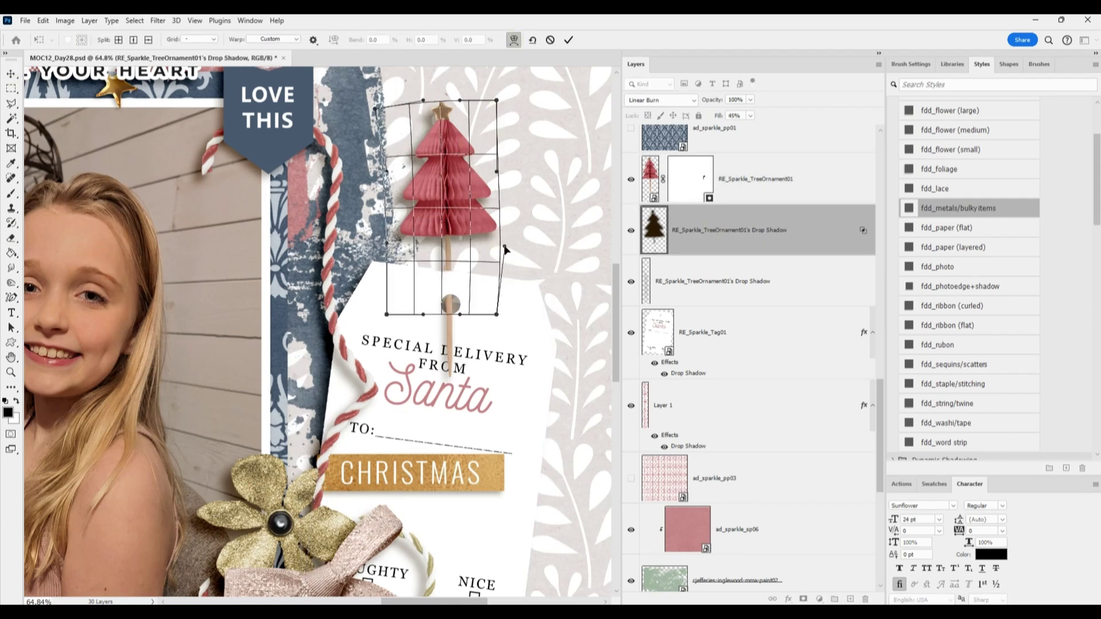
key("Return")
- Show the instruction text over the whole page to check the remaining tasks, and hide it again
key("ctrl+0")
scroll(763, 172, "up", 10)
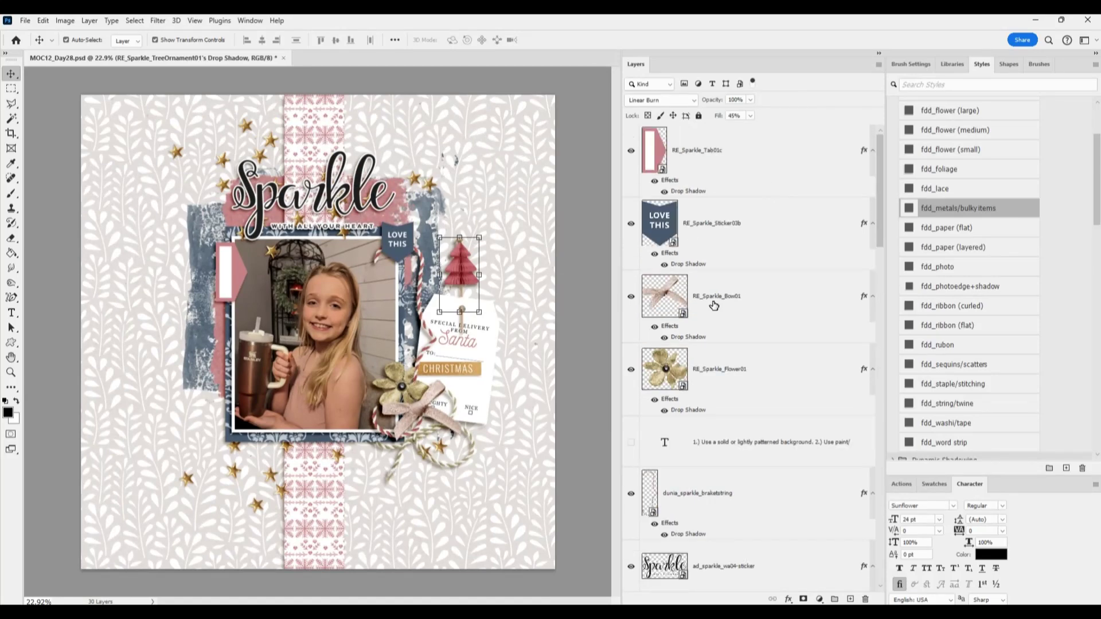
left_click(631, 443)
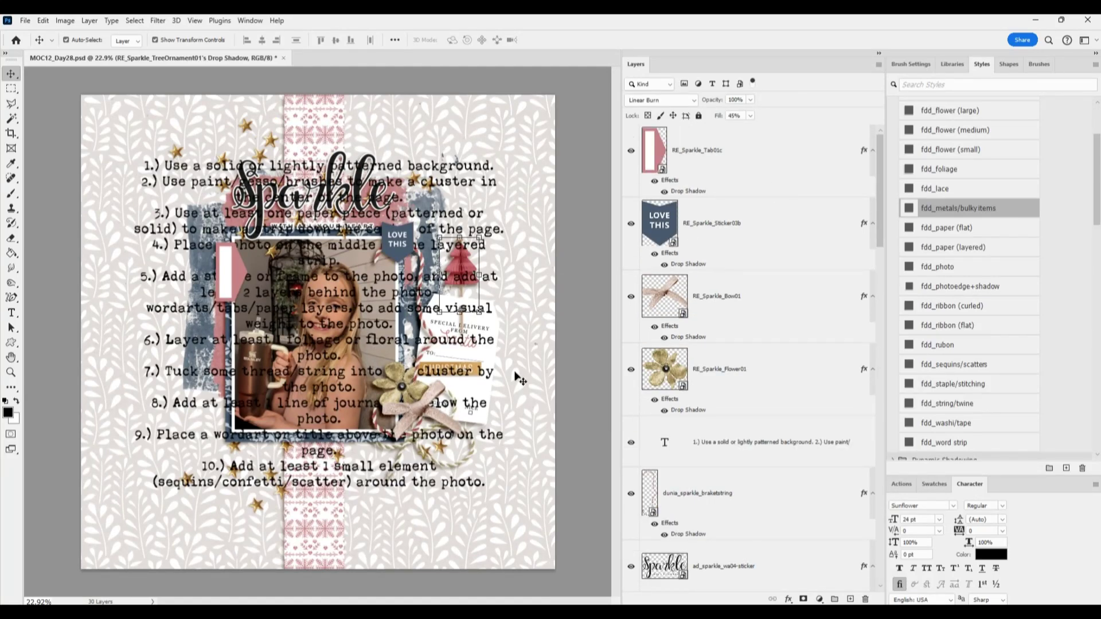
left_click(424, 409)
left_click(645, 442)
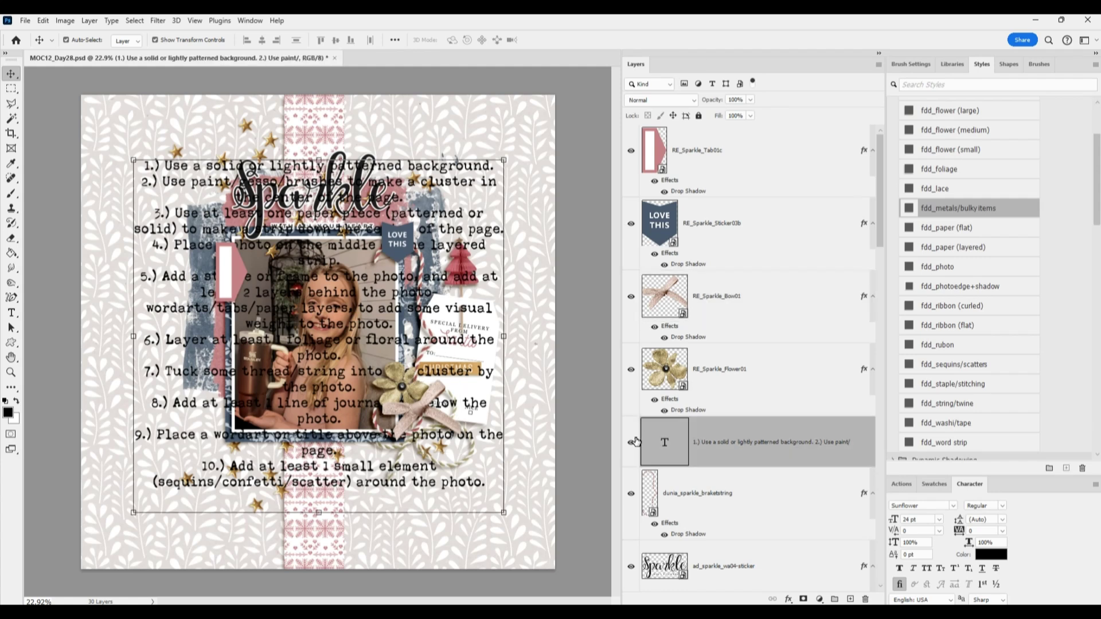
left_click(631, 443)
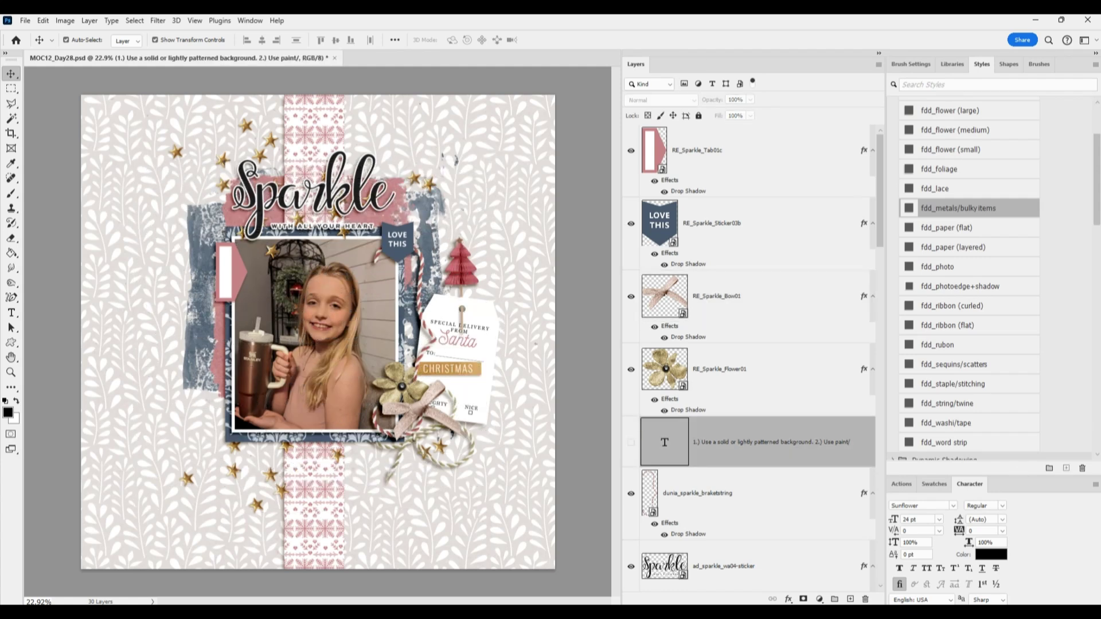
- Place the RE_Sparkle_Leaf holly leaf behind the gold flower and apply the fdd_foliage style to it
left_click_drag(542, 390, 519, 378)
left_click_drag(318, 333, 405, 355)
scroll(957, 166, "up", 1)
left_click(955, 190)
mouse_move(441, 306)
left_mouse_down()
mouse_move(424, 328)
mouse_move(431, 314)
left_mouse_up()
left_click(569, 39)
- Duplicate the holly leaf and rotate the copy to point down and left from beneath the gold flower
key("ctrl+j")
left_click_drag(396, 358, 406, 398)
left_click_drag(431, 366, 355, 430)
left_click_drag(401, 415, 387, 421)
left_click(570, 40)
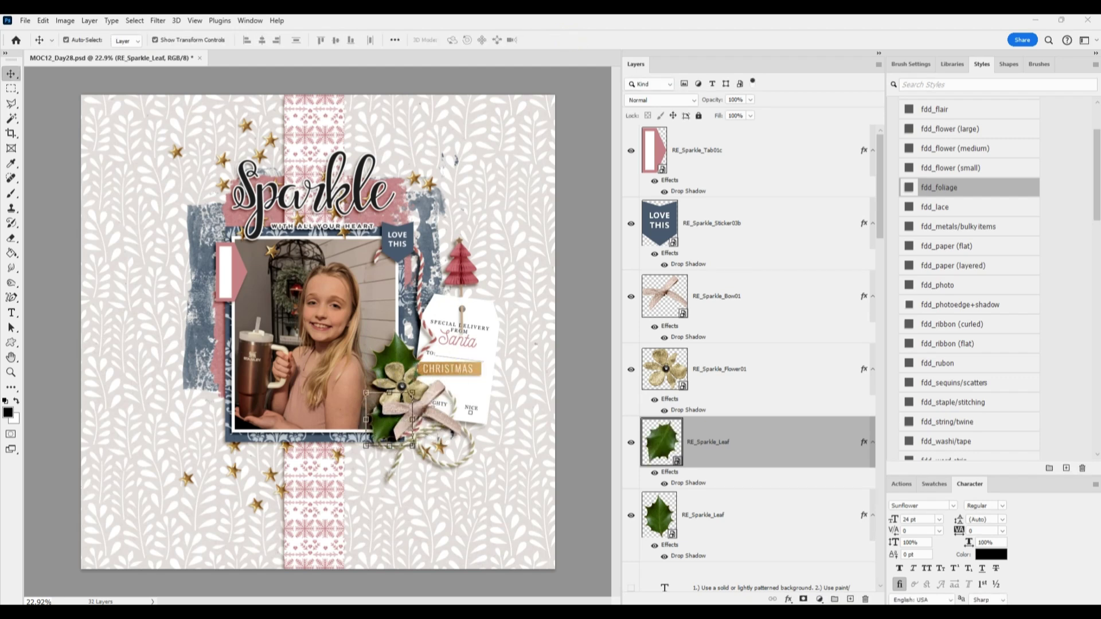
- Place the gold dunia_sparkle_tree above the paint layers, with its branches rising behind the LOVE THIS sticker and tree ornament
left_click(423, 225)
scroll(721, 523, "up", 2)
left_click(740, 332)
left_click_drag(321, 344, 436, 226)
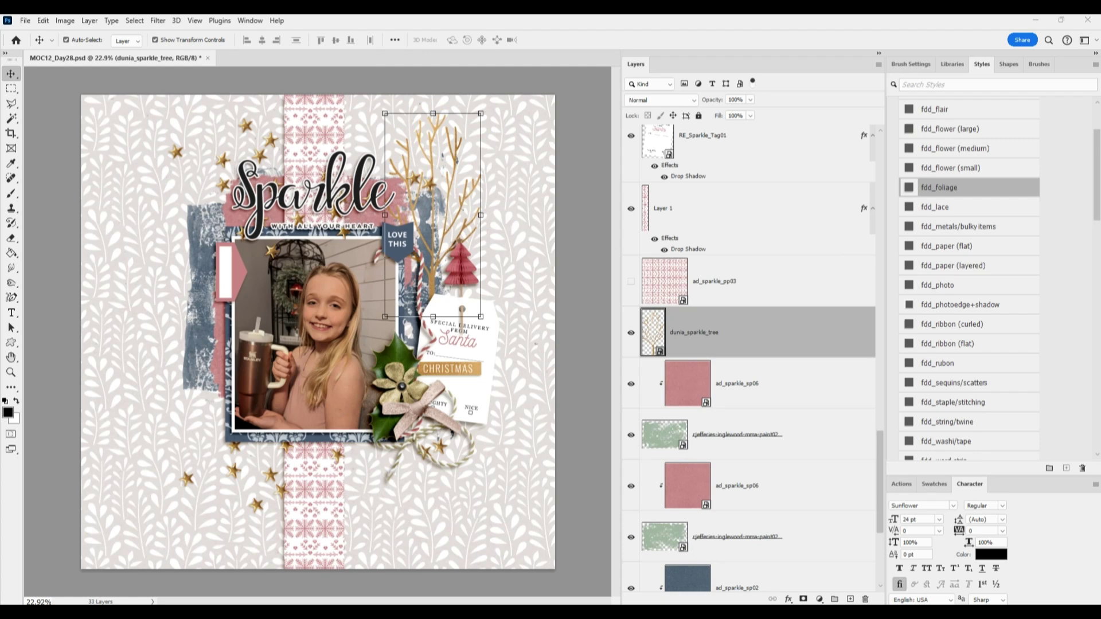
- Add the dunia_sparkle_stem beside the tree ornament with the fdd_foliage style, and rotate and position it over the branches
left_click_drag(337, 322, 440, 268)
left_click(969, 149)
left_click(952, 187)
left_click_drag(494, 328, 485, 315)
left_click_drag(439, 263, 453, 248)
left_click(568, 40)
- Tuck dunia_sparkle_leaf_02 below the photo's lower right corner with the fdd_foliage style, and stack it above the paper strip
left_click(927, 194)
left_click_drag(324, 321, 398, 439)
left_click_drag(405, 433, 388, 417)
left_click(568, 40)
left_click_drag(752, 328, 765, 185)
- Place dunia_sparkle_leaf_01 to the right of the tree ornament, apply the fdd_foliage style, and adjust its angle
left_click_drag(322, 333, 491, 285)
left_click(949, 187)
left_click_drag(456, 327, 500, 272)
left_click(569, 39)
left_click(570, 40)
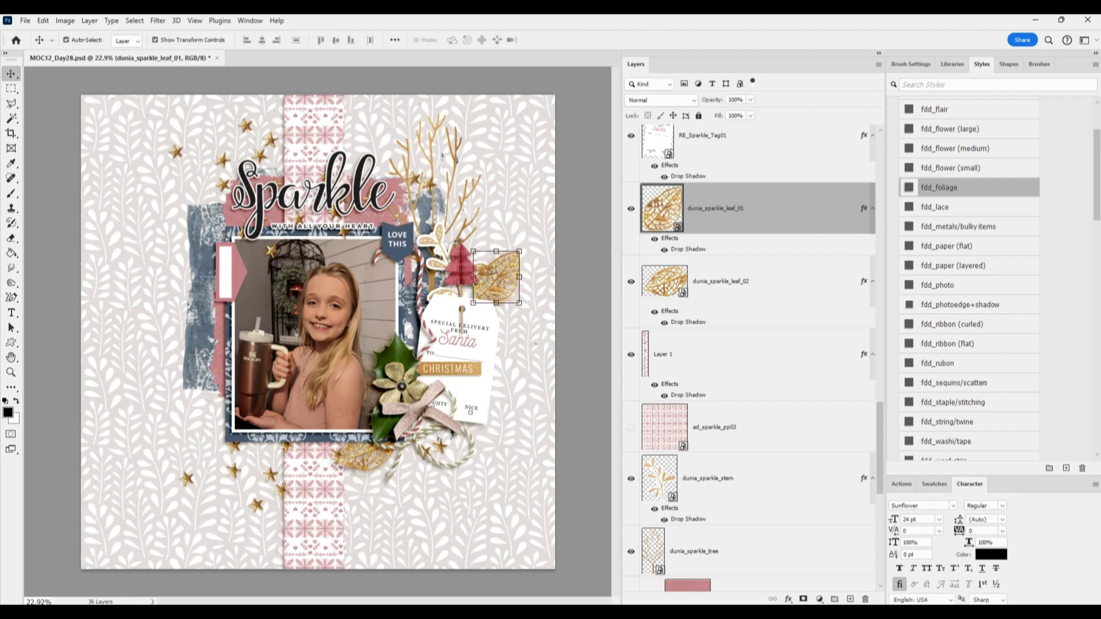
- Add the navy dunia_sparkle_tag_e label below the photo and apply the fdd_paper (layered) style
key("ctrl+v")
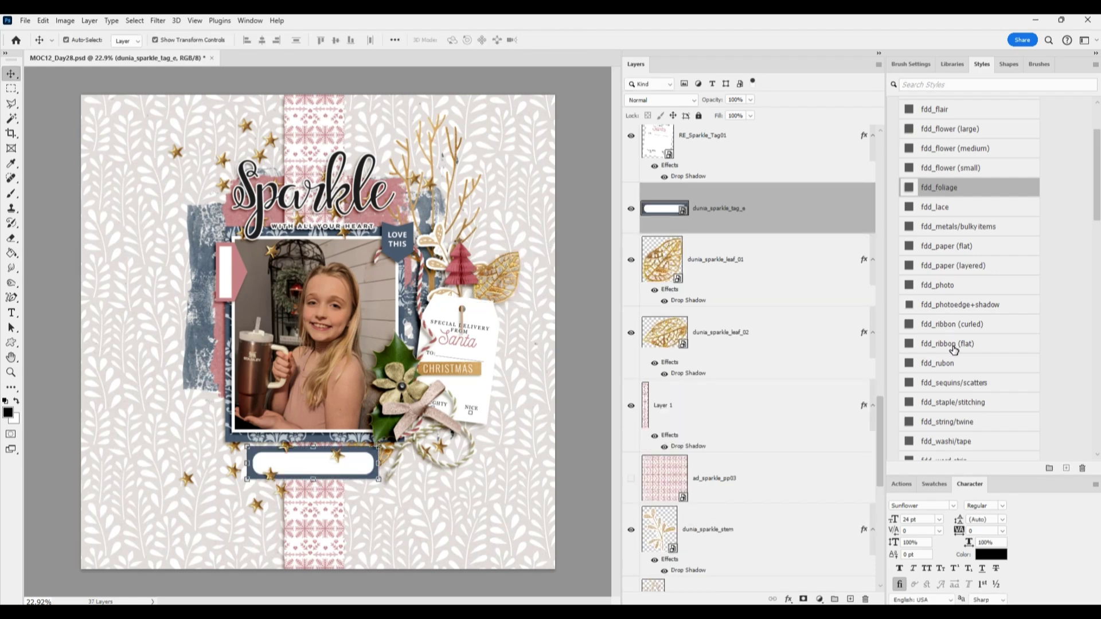
left_click(953, 265)
- Isolate the instruction text to read the remaining tasks, then show all layers again and hide the text
scroll(757, 212, "up", 10)
scroll(799, 190, "down", 5)
left_click(631, 296)
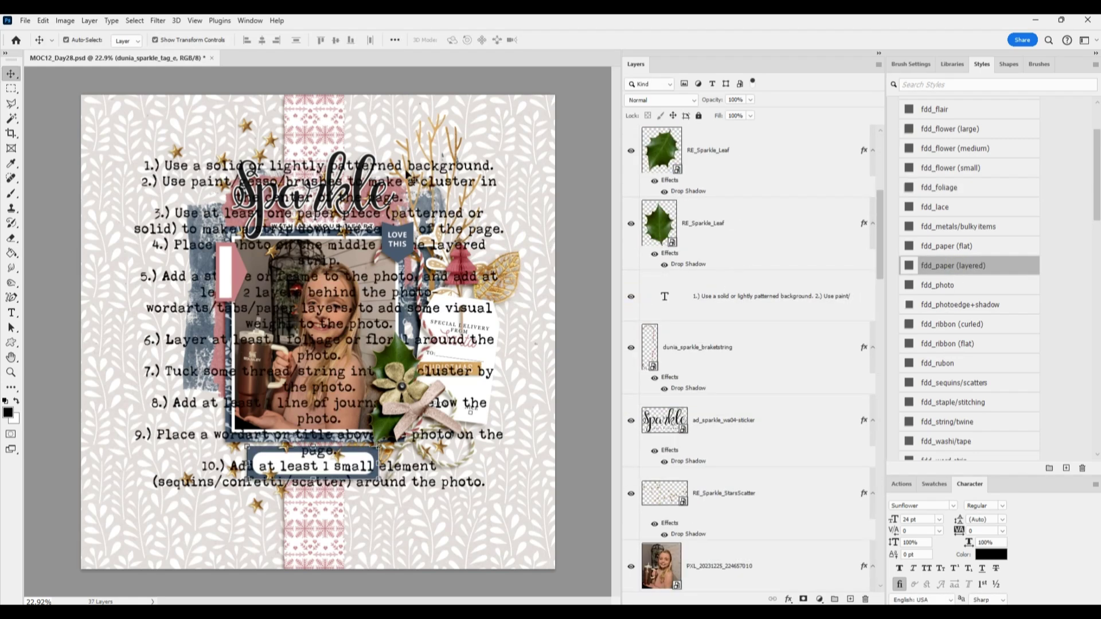
right_click(636, 303)
left_click(646, 312)
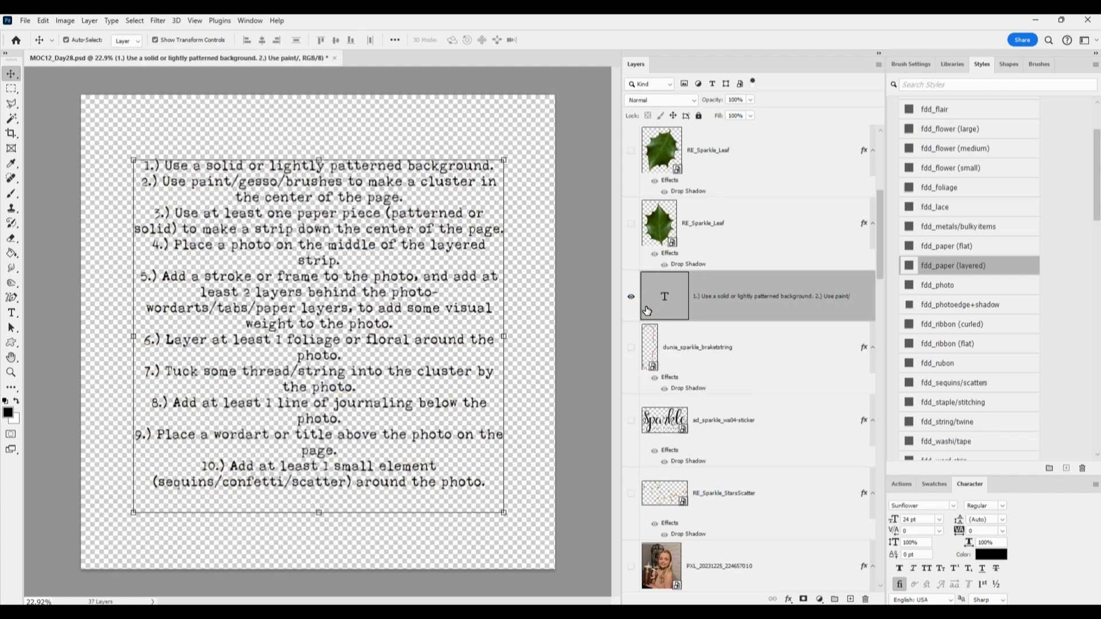
right_click(632, 303)
left_click(648, 312)
left_click(631, 304)
- Hide the full-page patterned papers ad_sparkle_pp01 and ad_sparkle_pp03 that cover the background
left_click(531, 283)
scroll(787, 421, "down", 2)
scroll(787, 422, "down", 4)
left_click(631, 201)
scroll(745, 253, "up", 3)
scroll(745, 253, "down", 10)
left_click(547, 231)
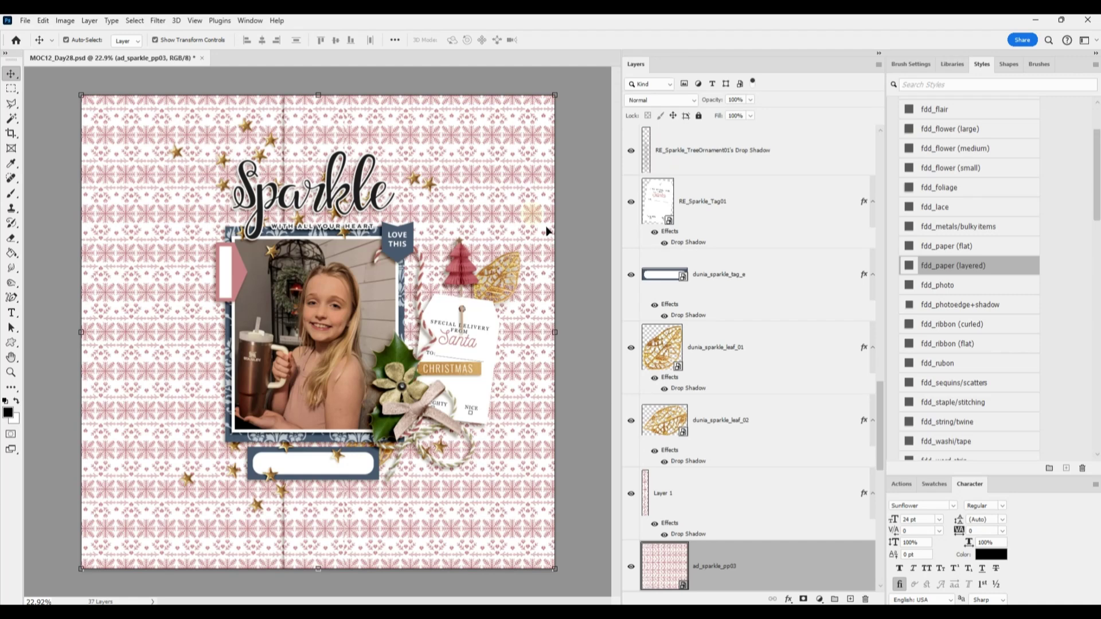
left_click(631, 566)
- Restack the lower star scatter beneath the navy label and shift it slightly right and down
left_click(313, 464)
left_click(336, 455)
left_click_drag(731, 161, 734, 247)
left_click_drag(747, 202, 715, 534)
left_click_drag(281, 491, 312, 502)
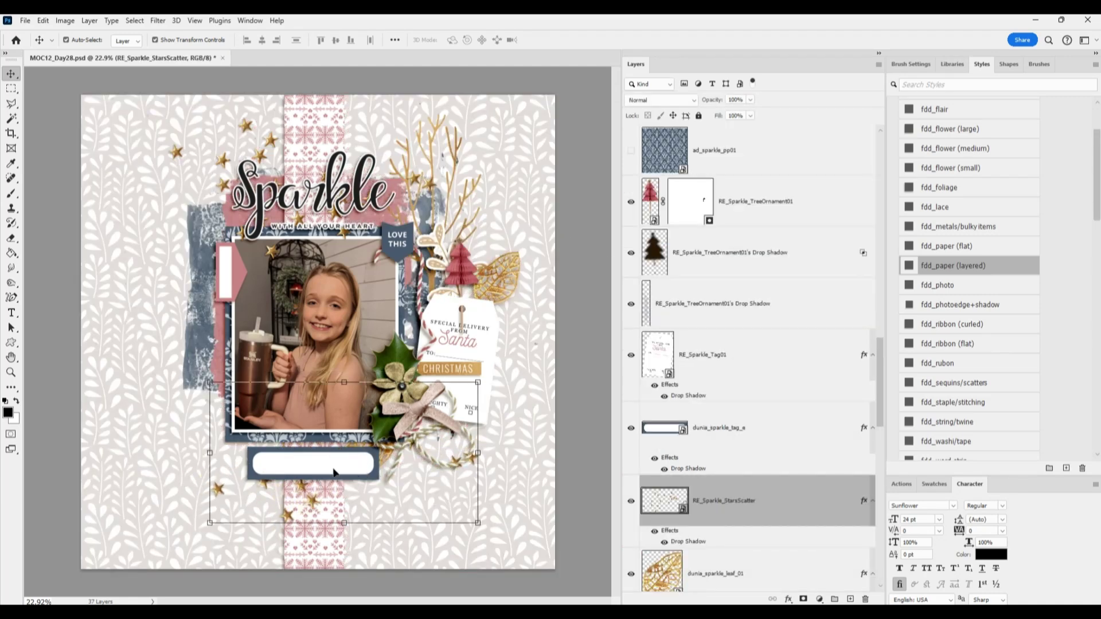
- Add a centered placeholder text box inside the navy label and set its Sunflower text to 12 pt
left_click(334, 470)
left_click(12, 313)
left_click(259, 454)
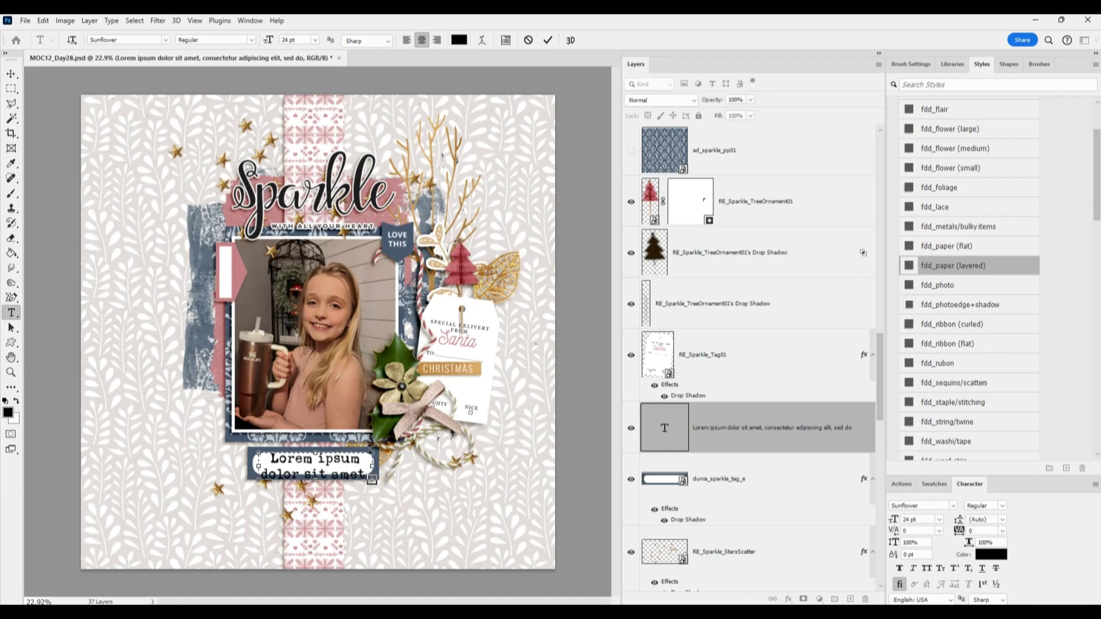
left_click(315, 39)
left_click(309, 116)
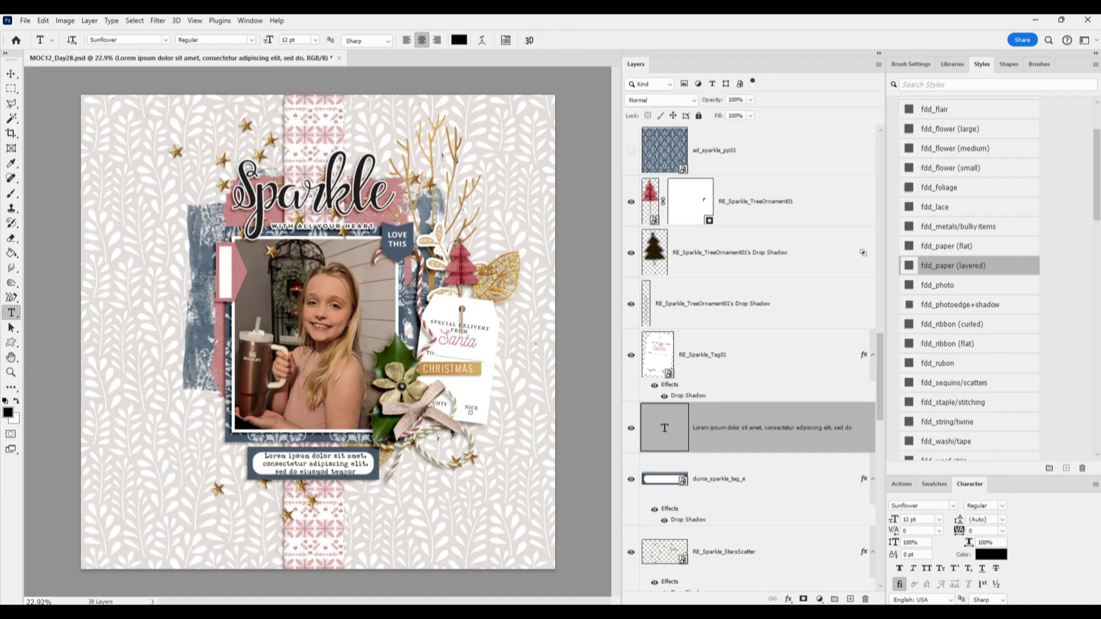